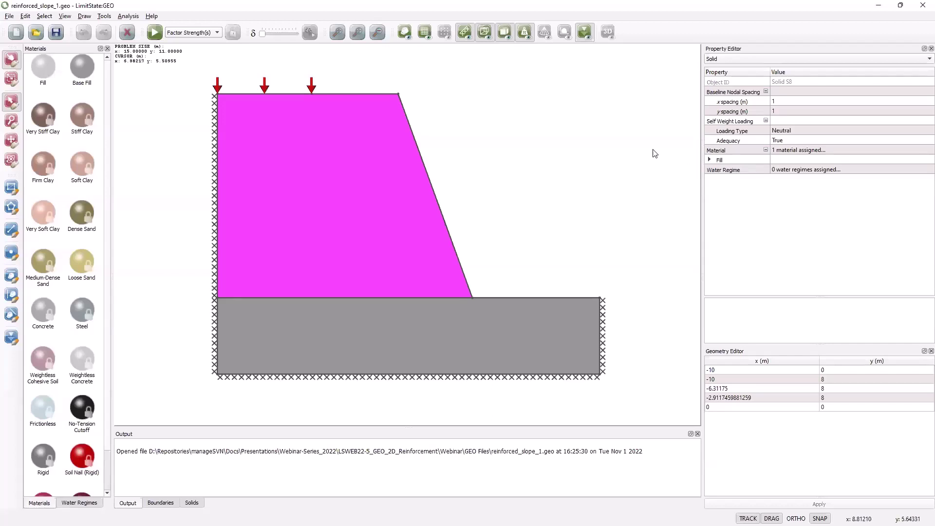
Inspect the drained cohesion and angle of shearing resistance of the Fill material assigned to the upper slope solid
click(709, 160)
click(790, 198)
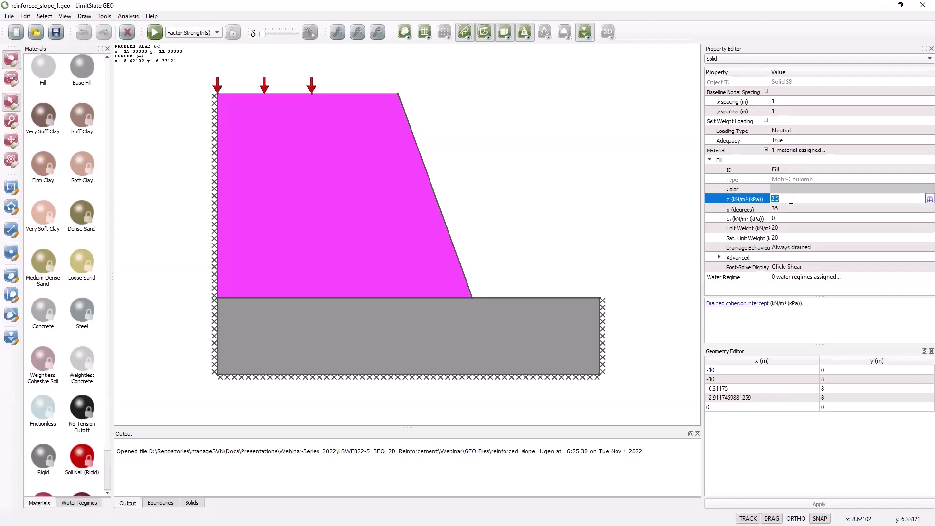
click(790, 210)
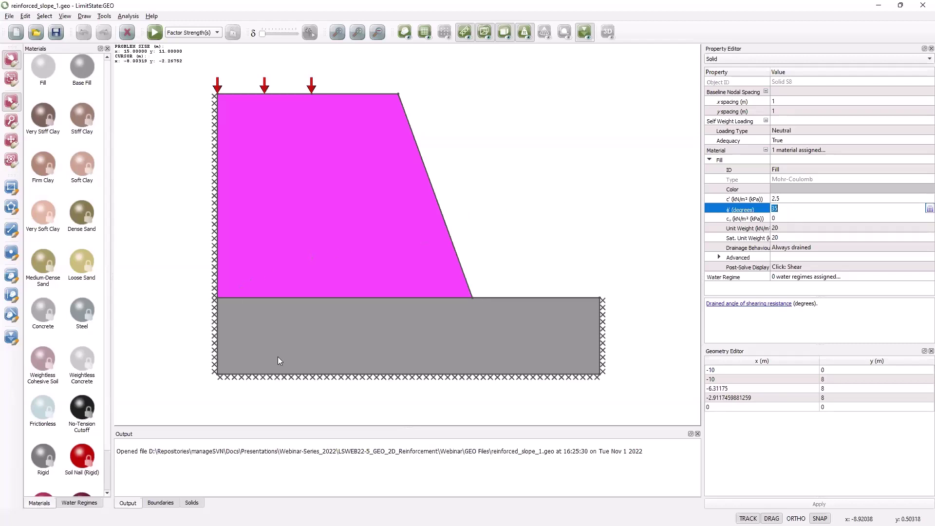
Inspect the cohesion, angle of shearing resistance and unit weight of the Base Fill material in the foundation solid, then clear the selection
click(306, 347)
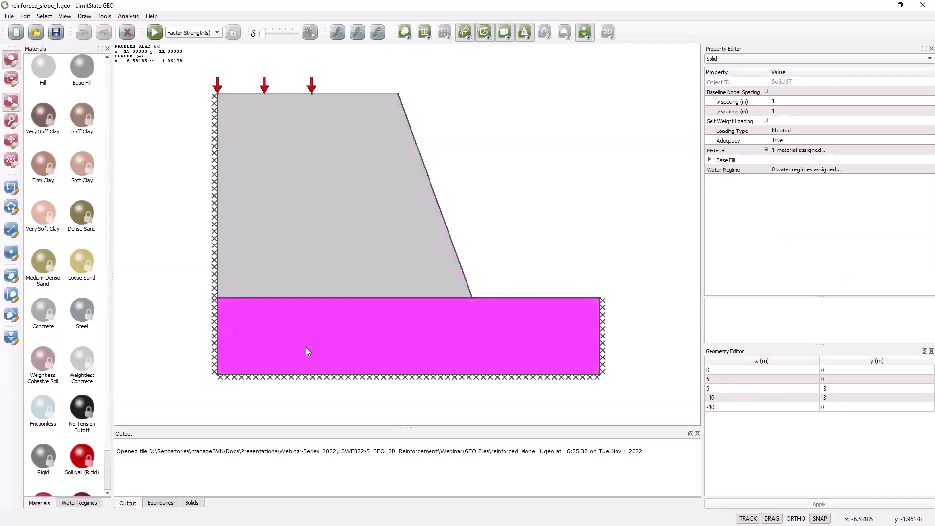
click(710, 159)
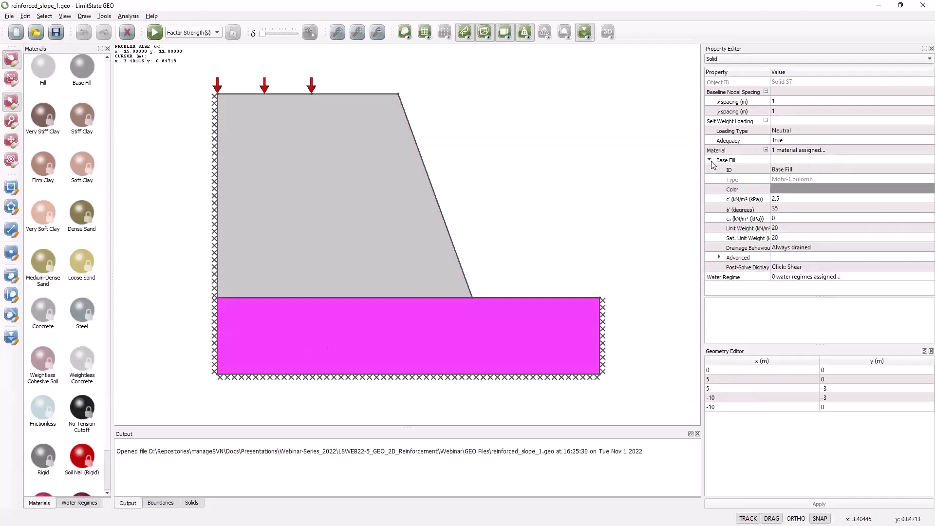
click(785, 198)
click(785, 209)
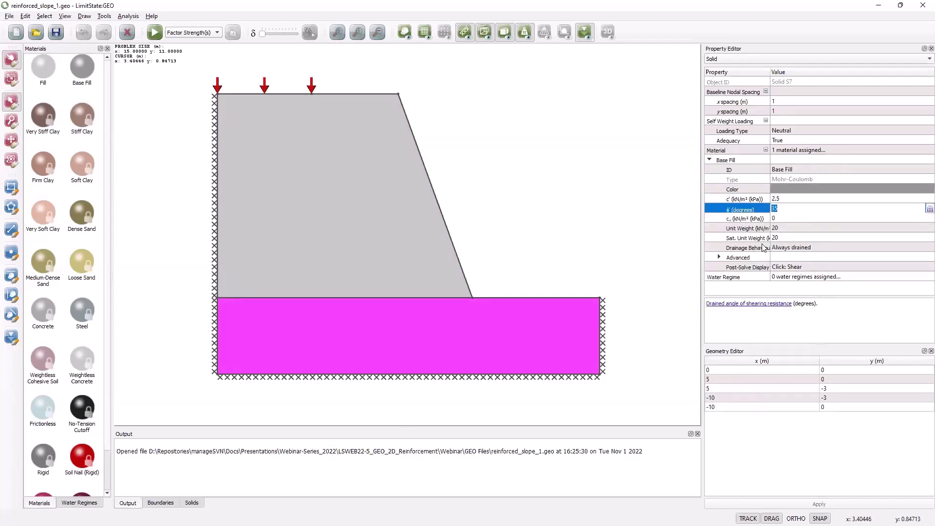
click(779, 229)
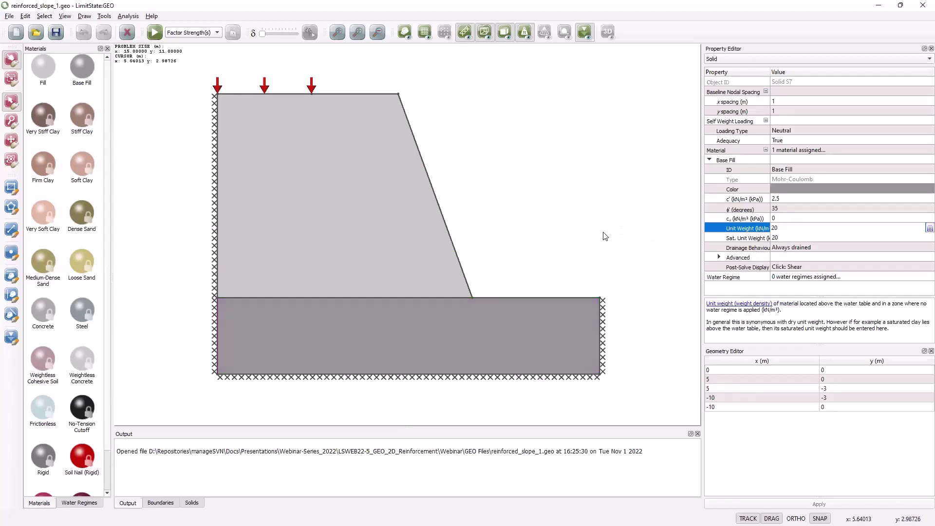
click(618, 227)
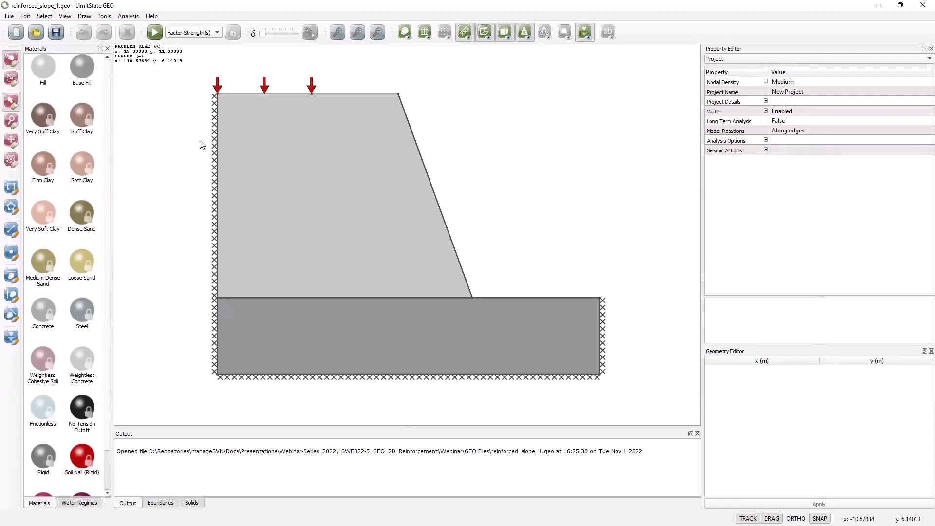
Solve the slope in Factor Strength(s) mode and review the adequacy factor explanation with its collapse values
click(217, 33)
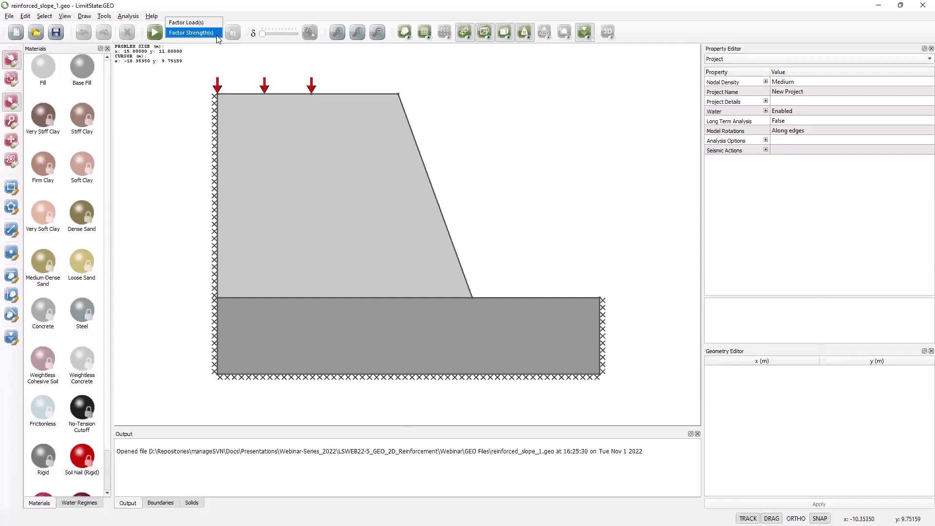
click(186, 75)
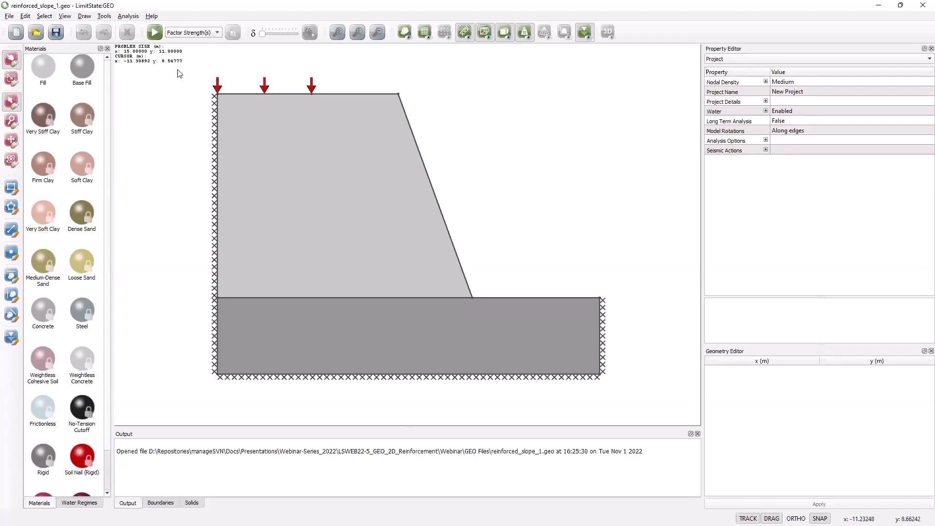
click(155, 33)
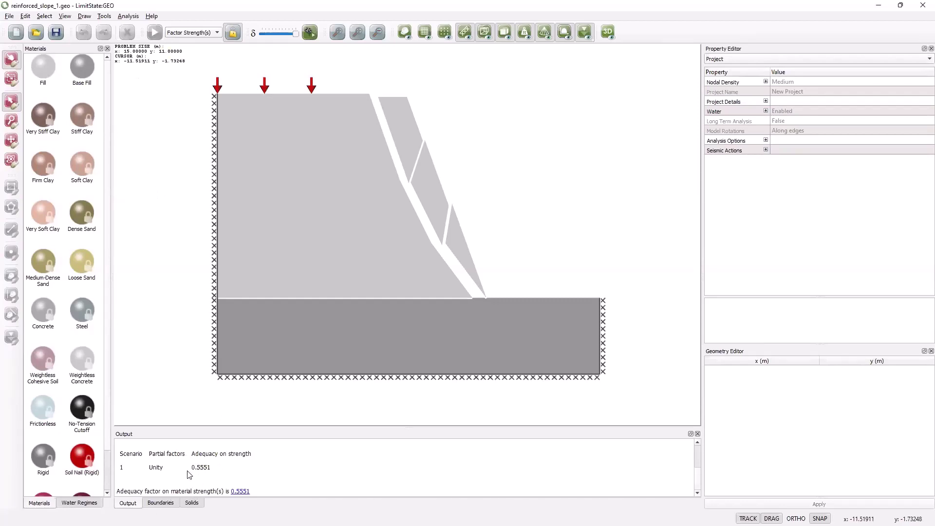
click(238, 492)
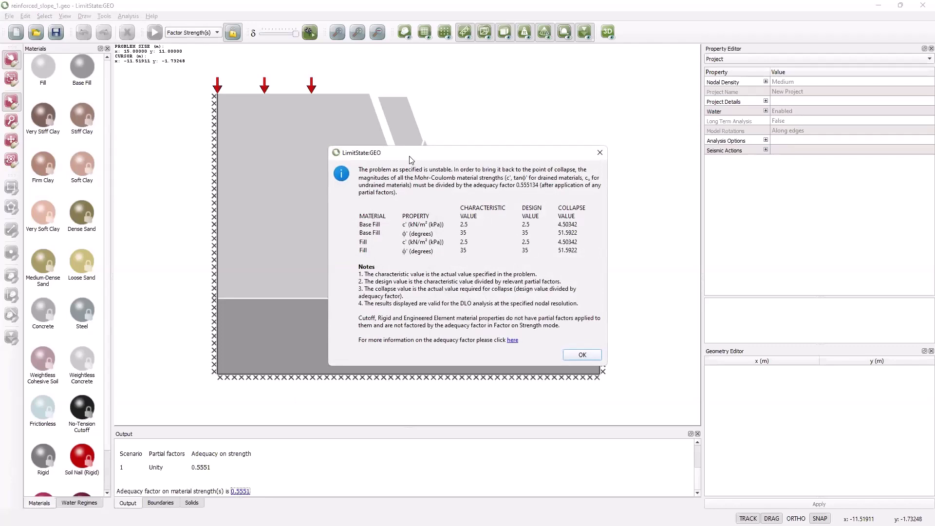
drag(411, 159, 532, 137)
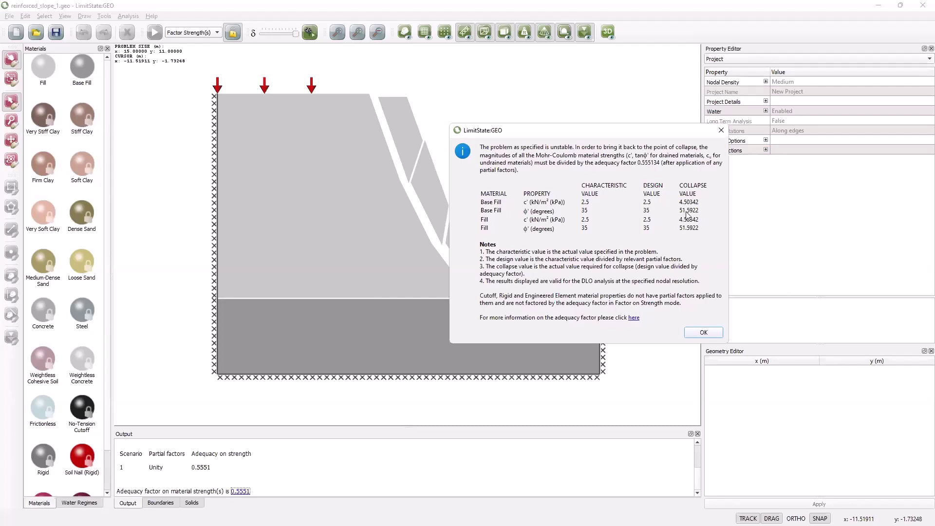
click(695, 337)
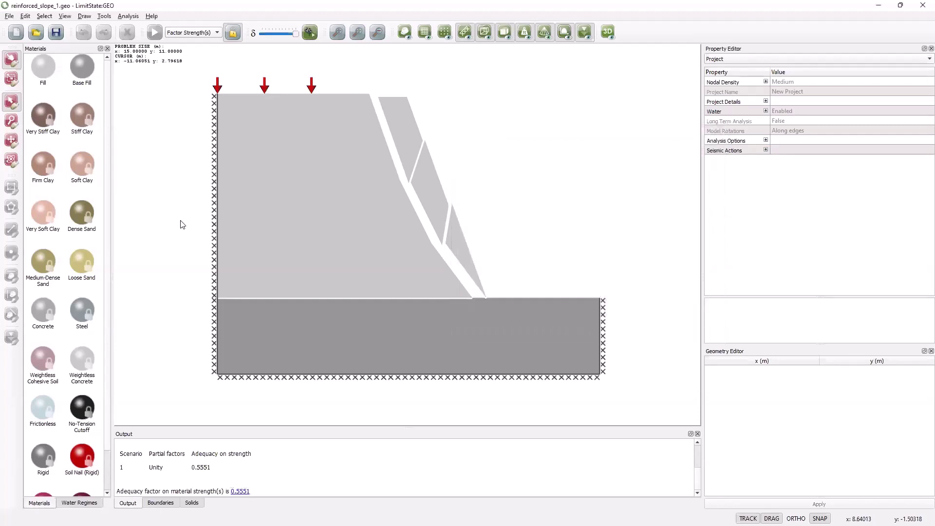
Set the partial factors of Scenario 1 to EC7 DA1/2, checking its load and material factors
click(128, 16)
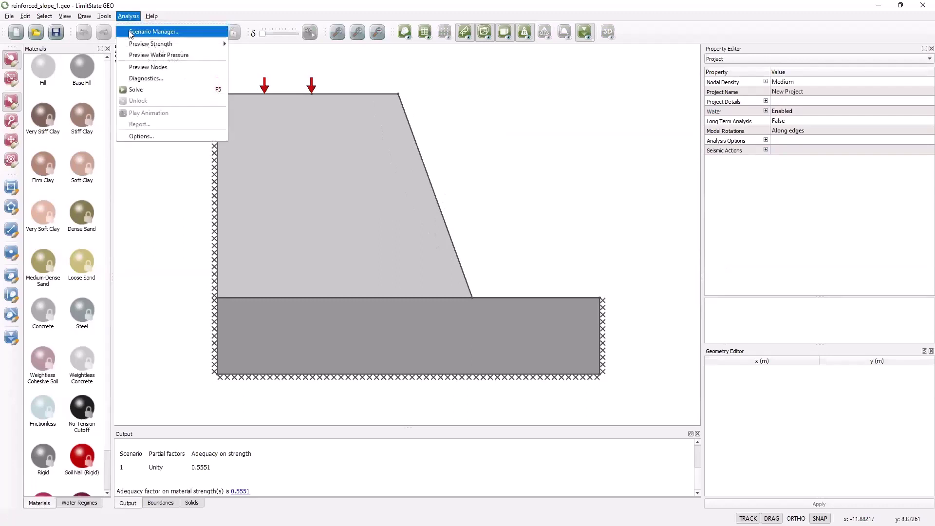
click(130, 34)
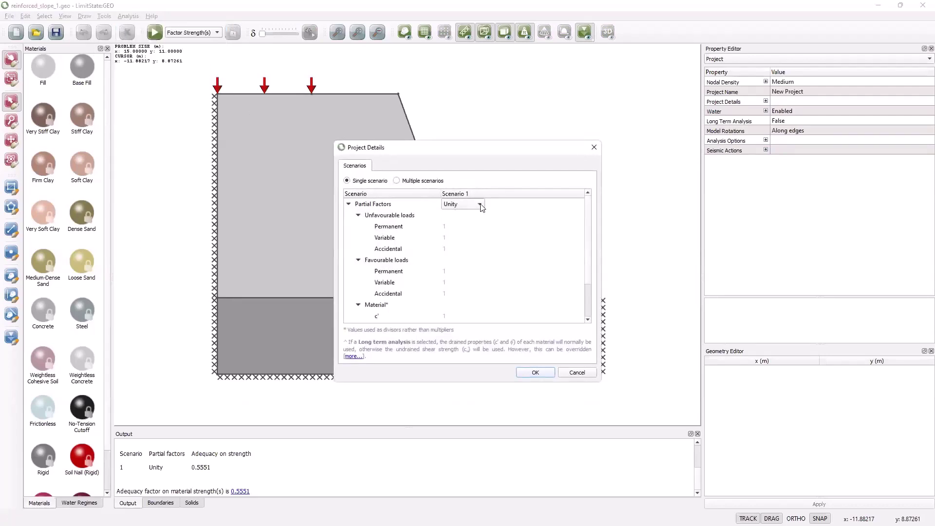
click(480, 205)
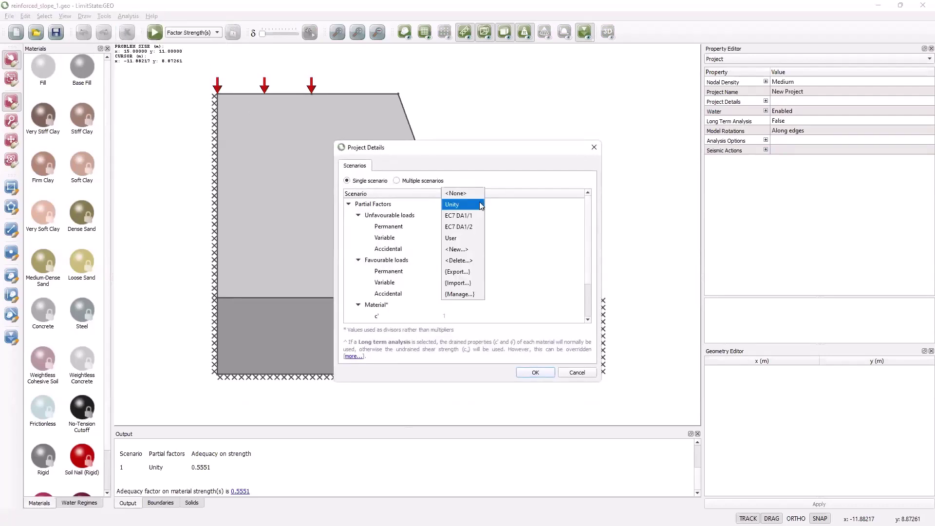
click(462, 229)
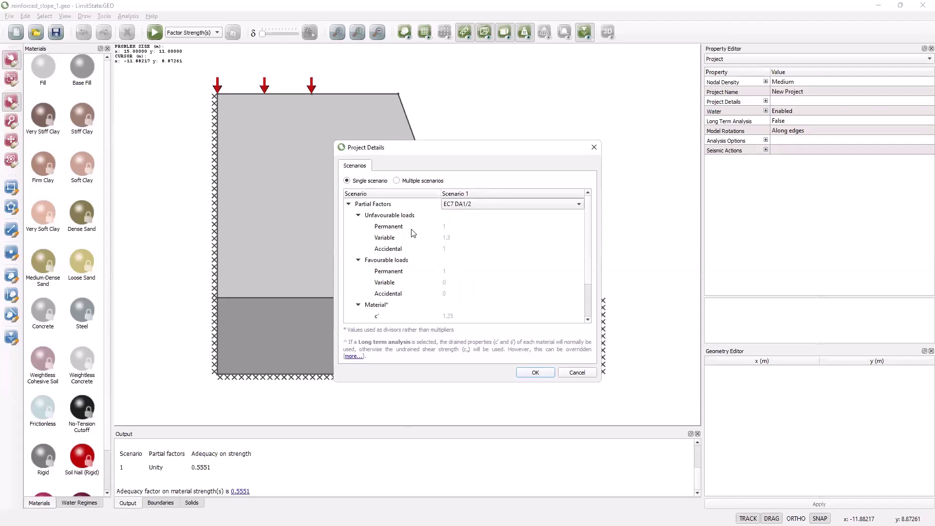
scroll(451, 256, down, 2)
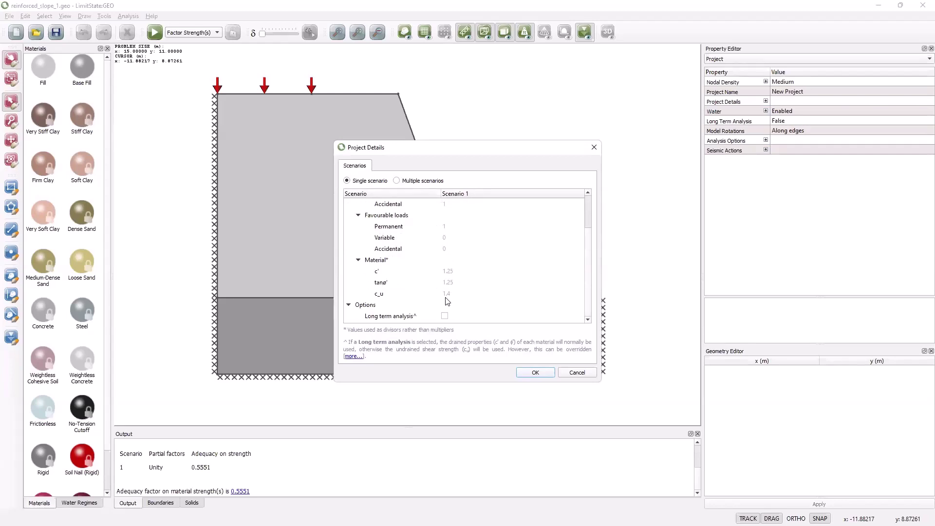
click(535, 374)
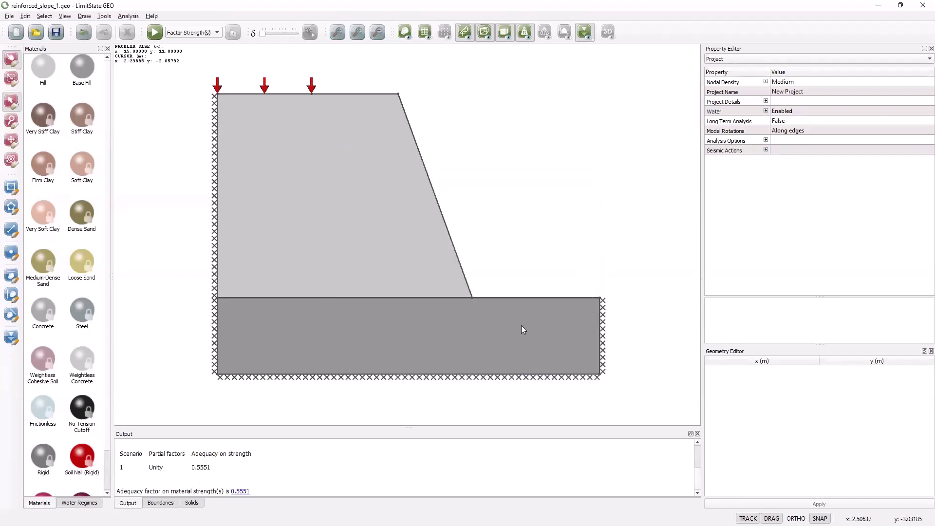
Solve the slope with the EC7 DA1/2 factors and review the design and collapse values behind the adequacy factor
click(156, 33)
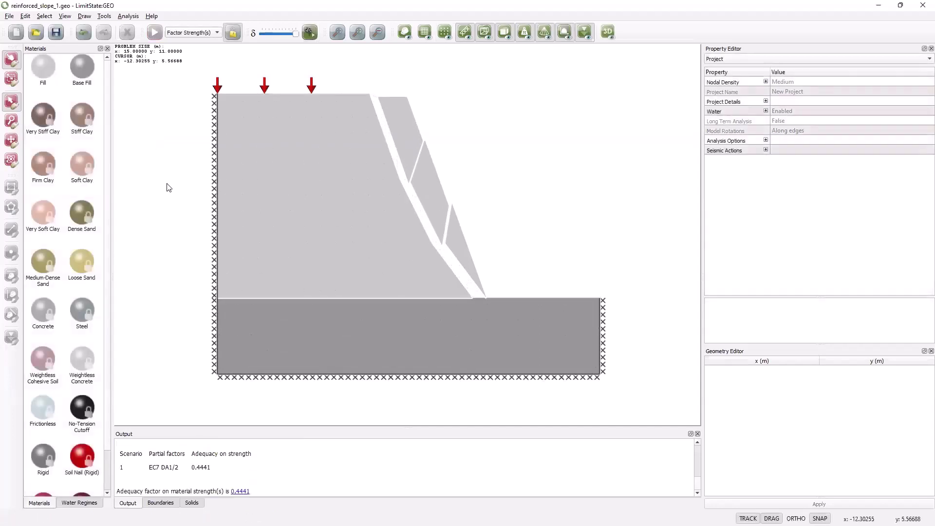
click(240, 492)
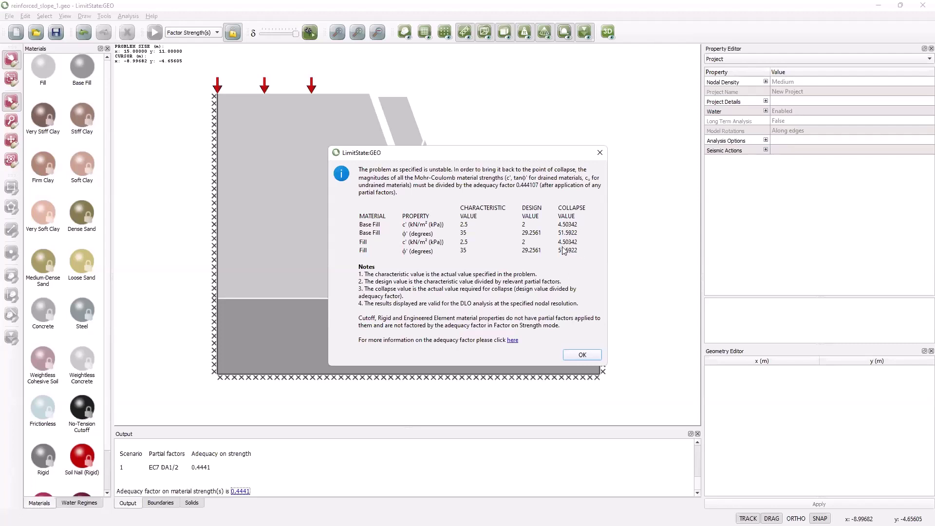
click(573, 360)
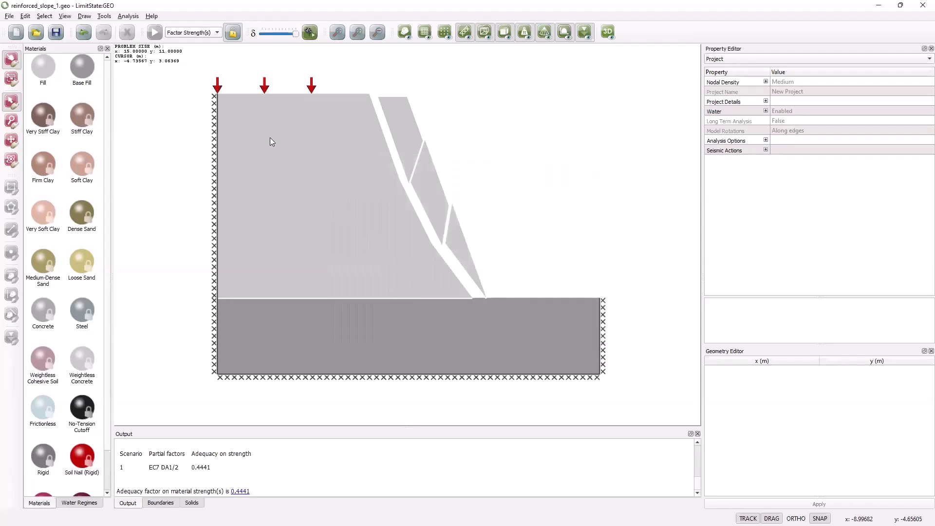
Unlock the solved model and set the partial factors of Scenario 1 back to Unity
click(132, 17)
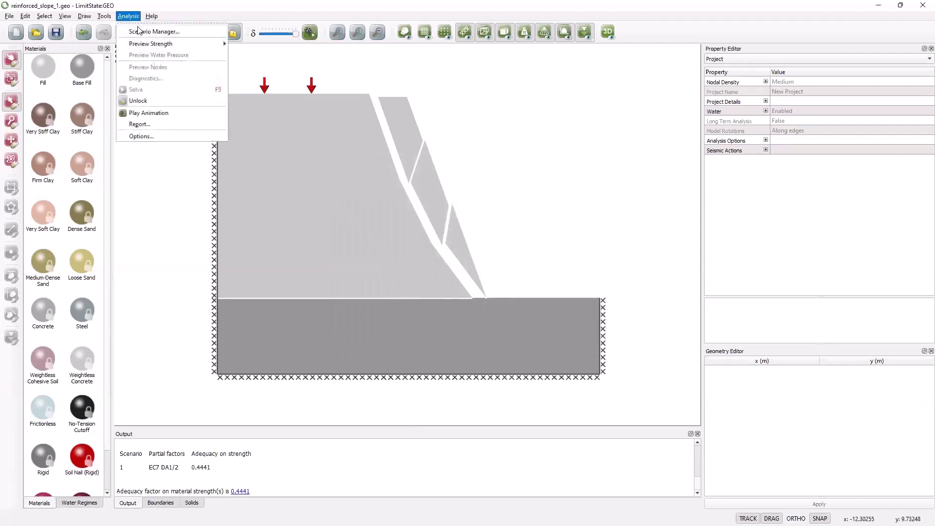
click(236, 33)
click(128, 16)
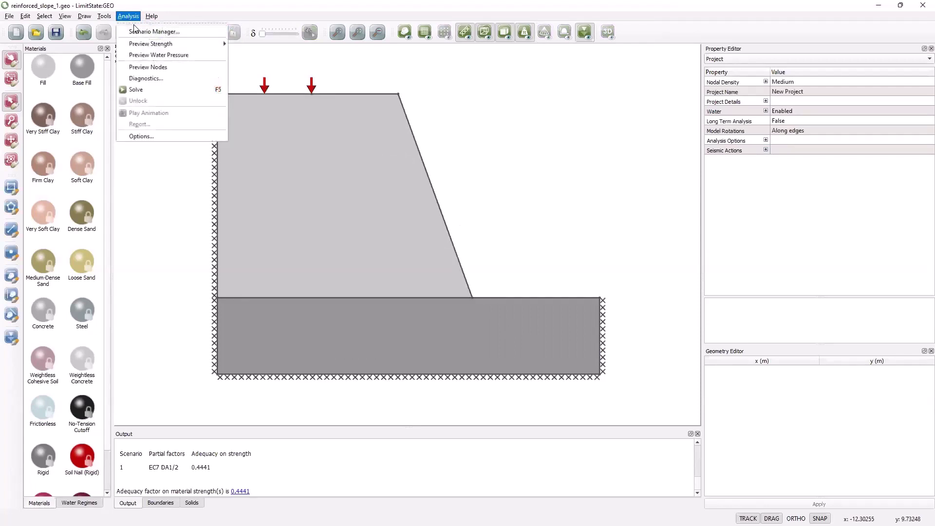
click(144, 32)
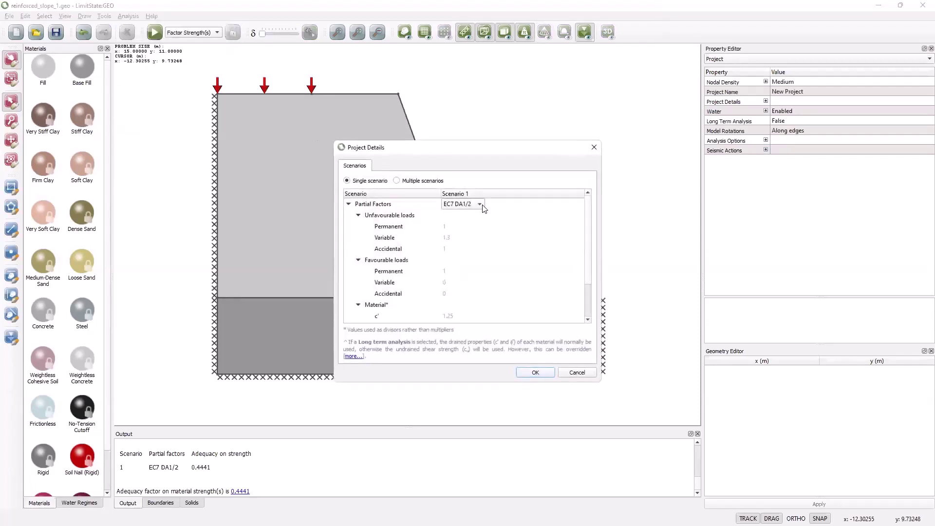
click(487, 204)
click(463, 182)
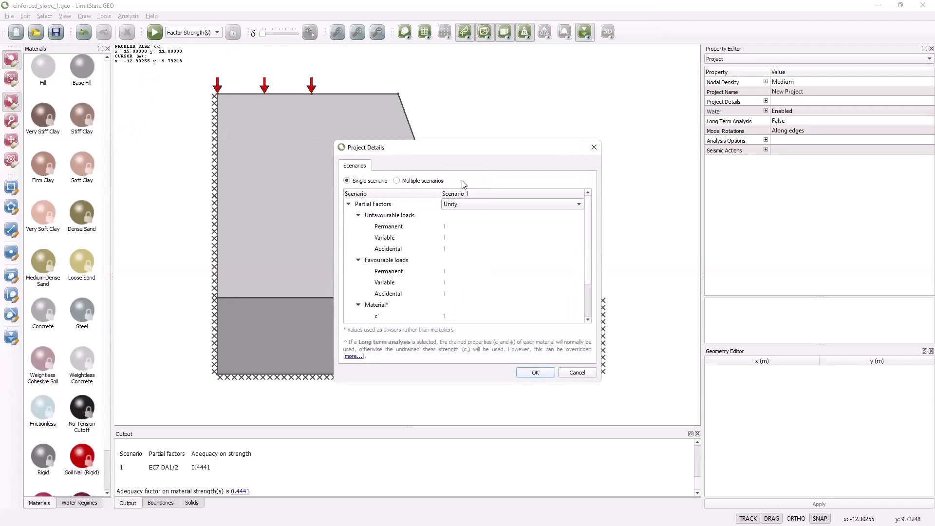
click(535, 372)
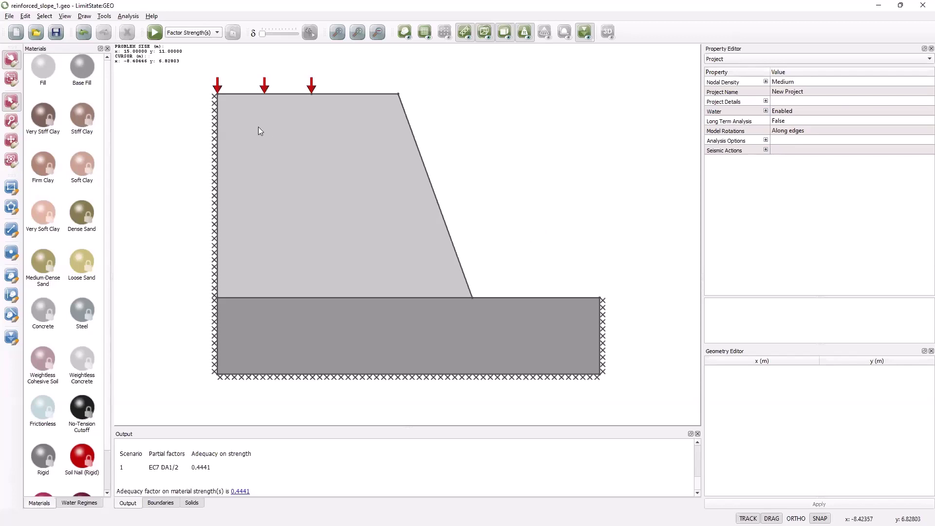
Start a new material of type Engineered Element (1D) and set its color to red (#e60000)
click(107, 18)
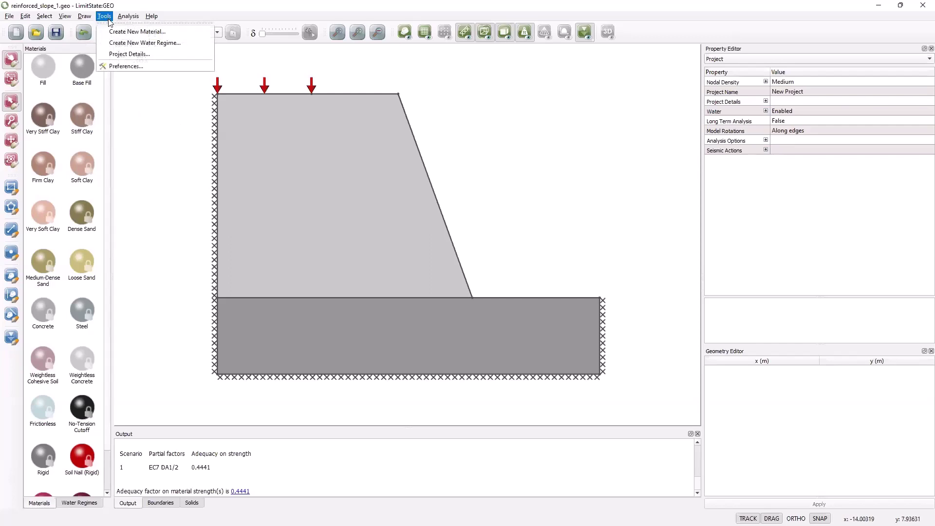
click(127, 31)
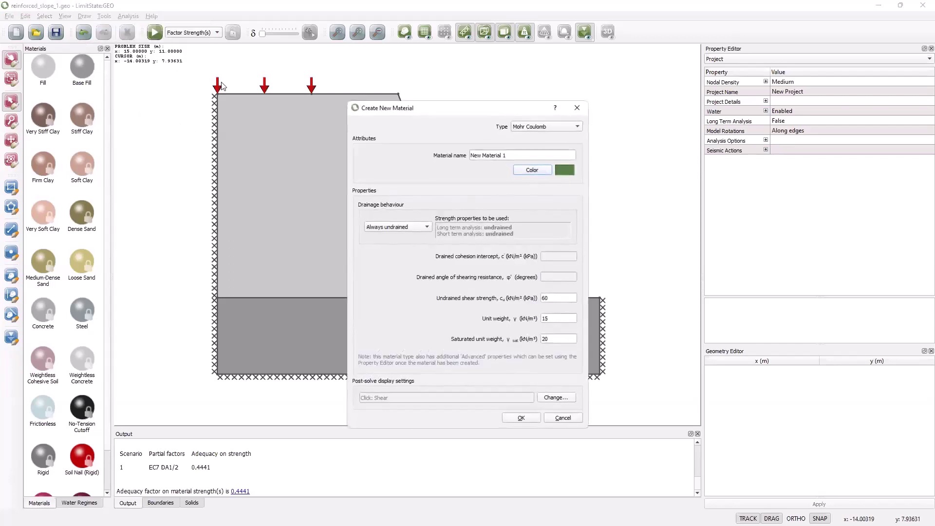
click(553, 128)
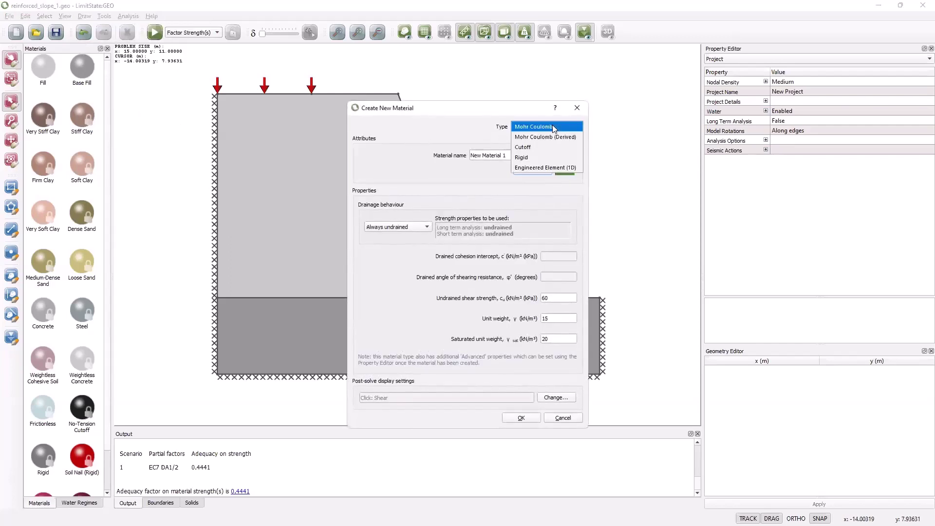
click(548, 168)
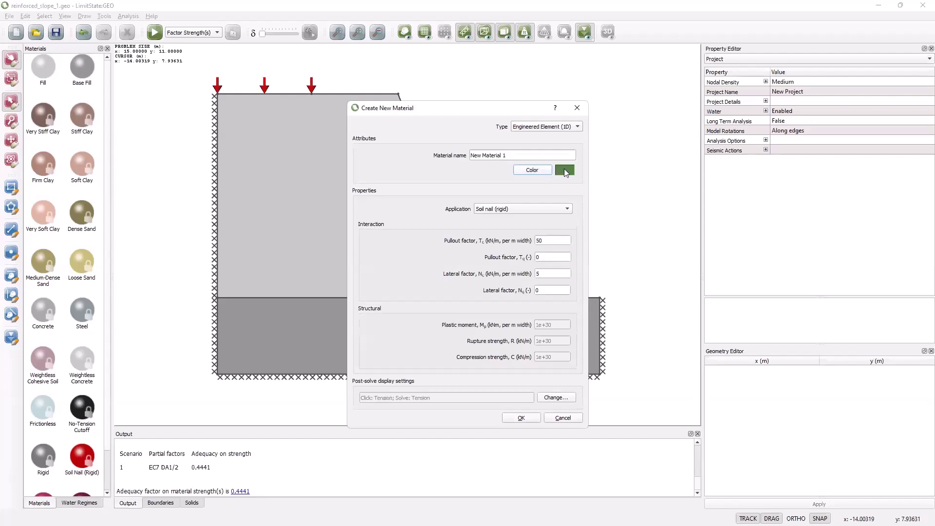
click(550, 172)
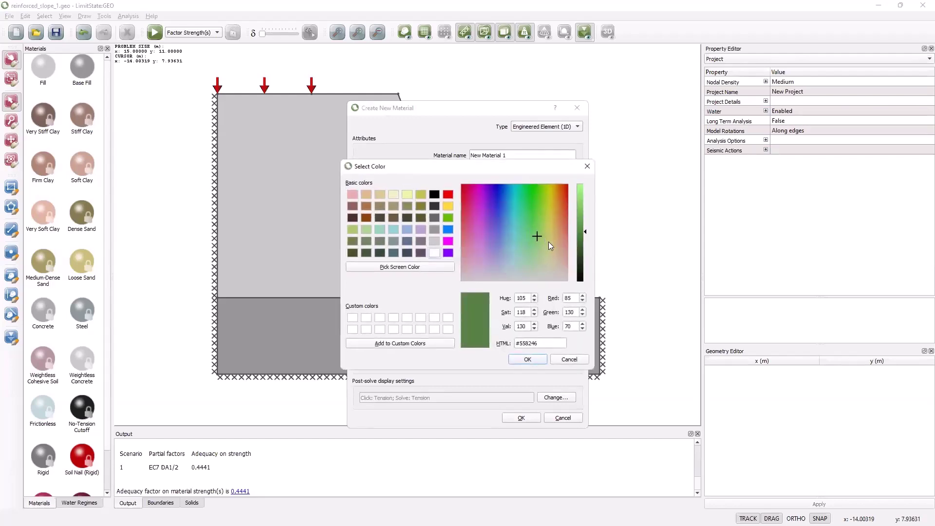
click(448, 194)
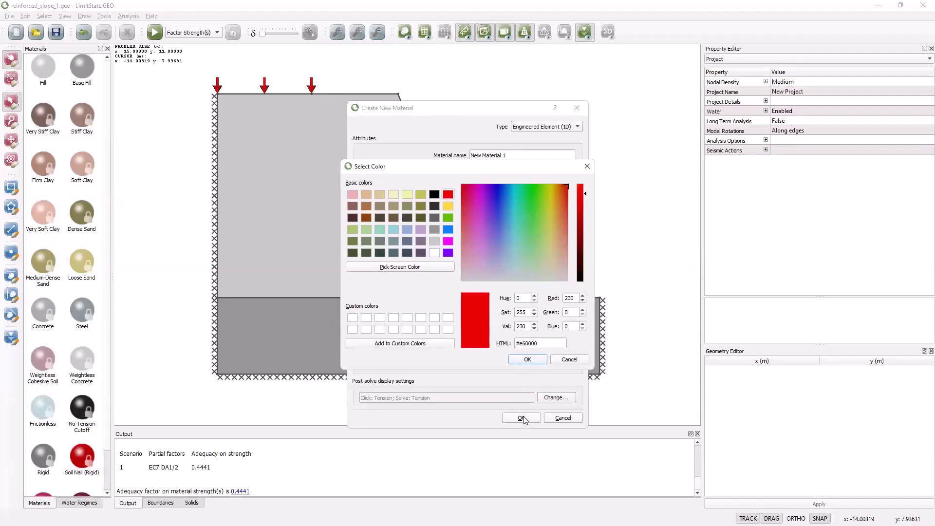
click(527, 359)
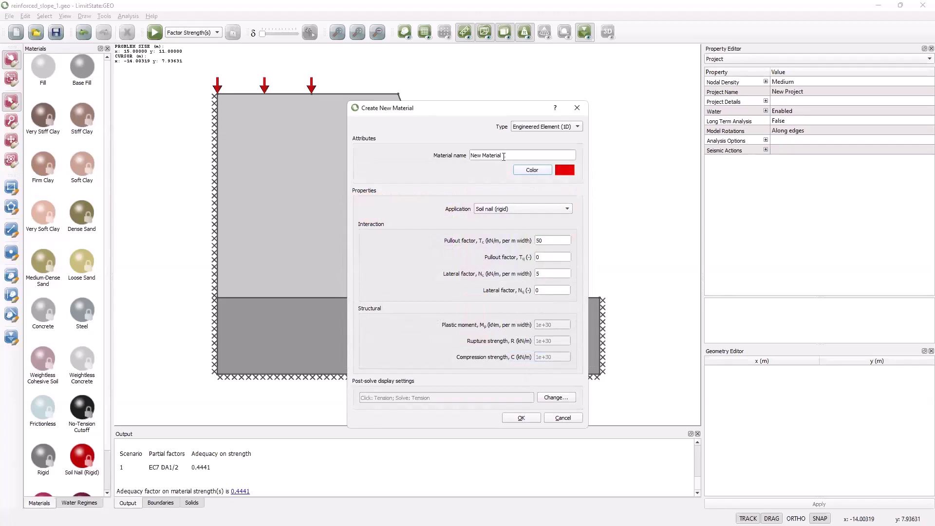
Name the new engineered element material Geotextile1 and set its application to Geotextile
drag(508, 155, 465, 157)
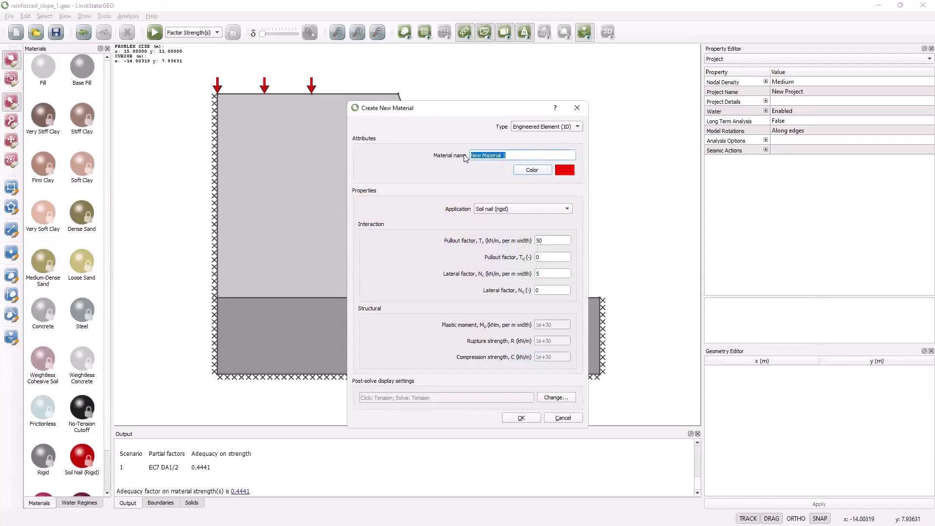
text(Geotextile1)
click(566, 210)
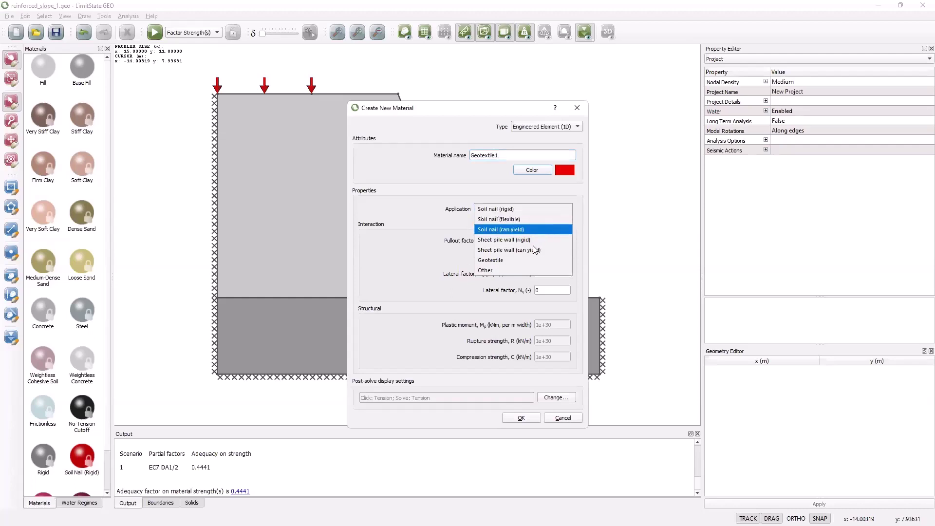
click(521, 270)
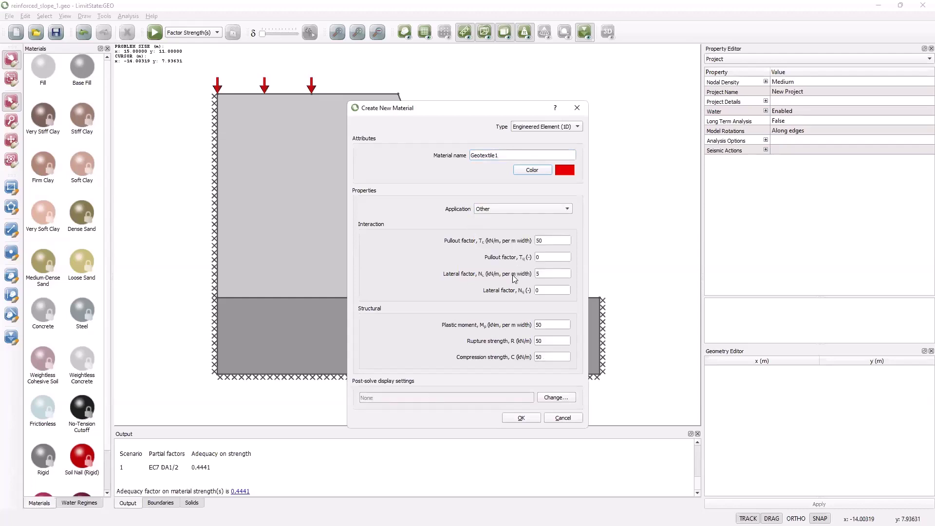
click(543, 210)
click(520, 199)
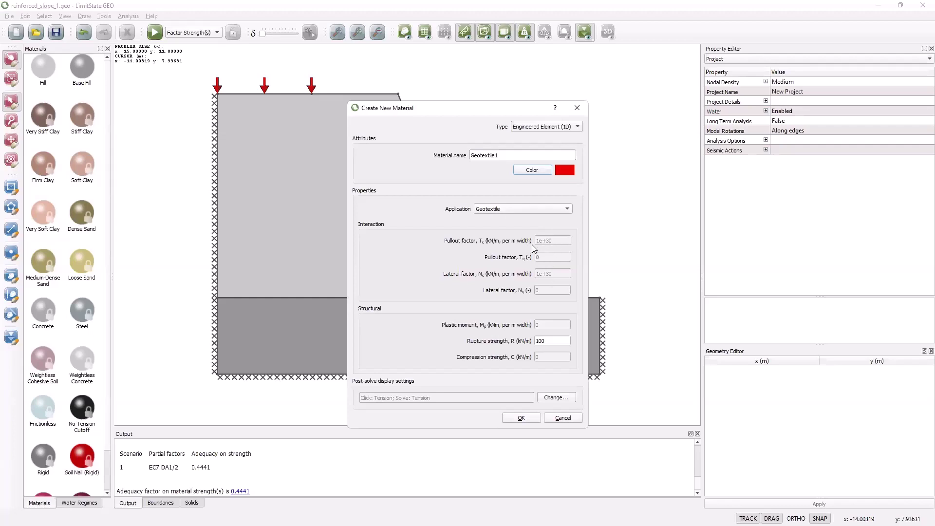
Set the rupture strength of Geotextile1 to 80 kN/m and create the material
click(556, 340)
text(80)
click(522, 418)
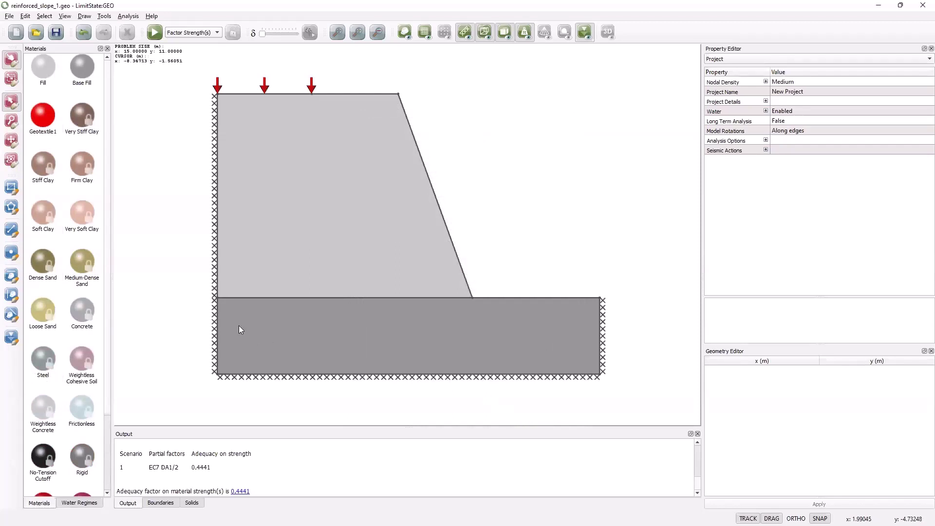
Draw a horizontal line across the fill at about y = 3.85 m, from the slope face to the vertical boundary
click(10, 230)
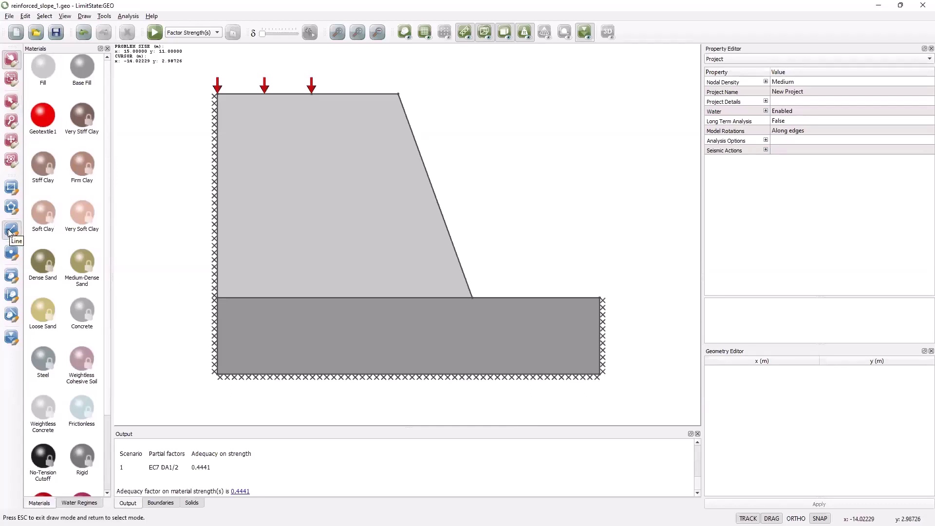
click(437, 200)
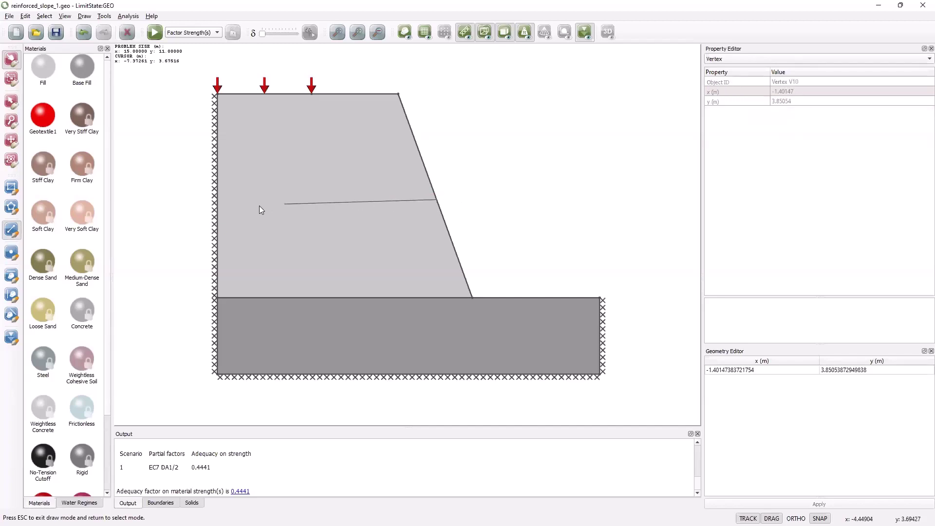
click(202, 208)
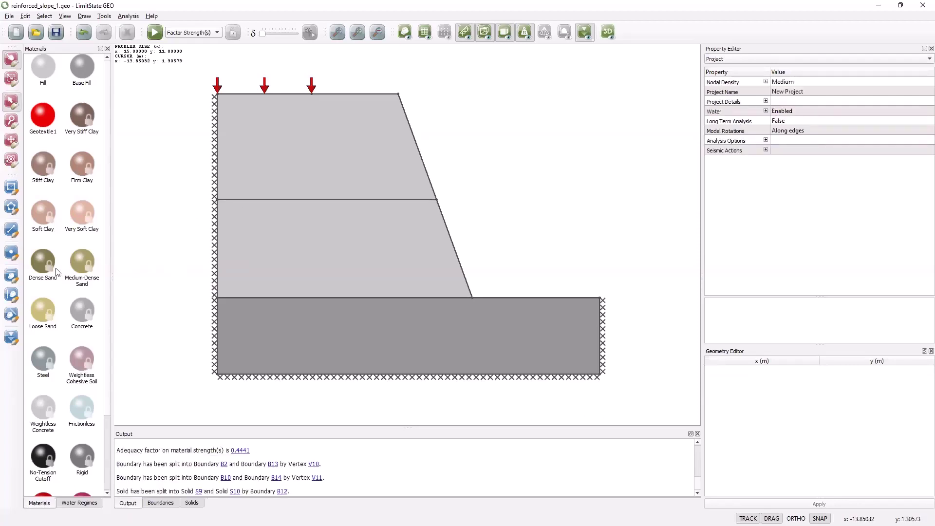
Split the horizontal line with a vertex at about x = -7.83 m and assign Geotextile1 to the part reaching the slope face
click(10, 254)
click(273, 199)
key(Escape)
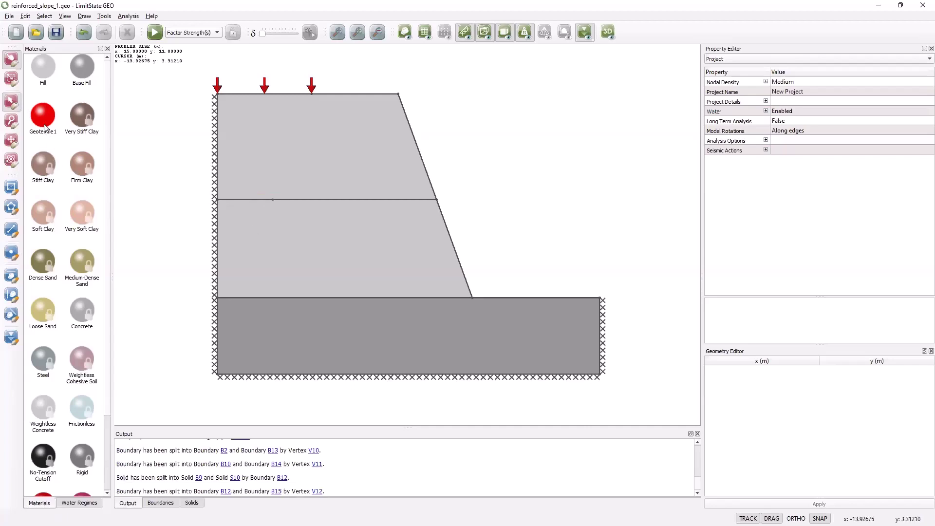
drag(41, 114, 305, 202)
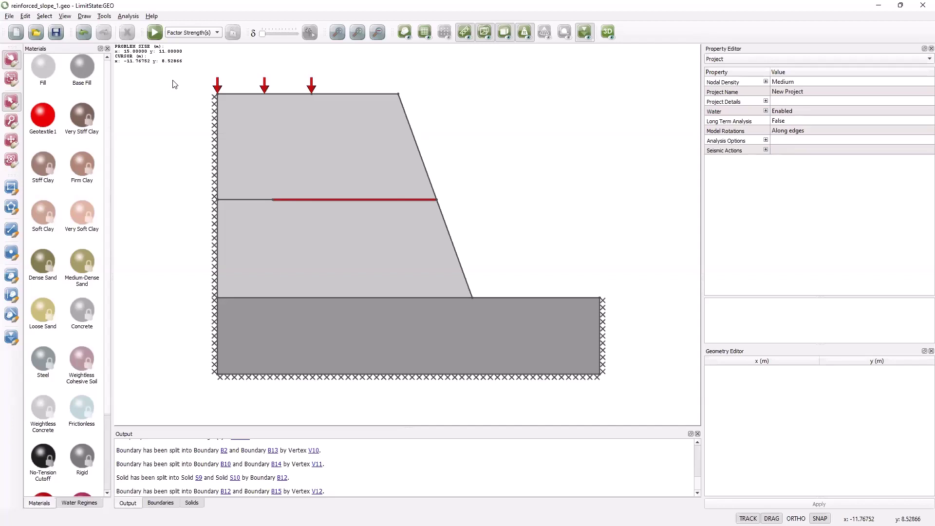
Start a new material of type Mohr Coulomb (Derived) and name it Interface
click(103, 16)
click(121, 29)
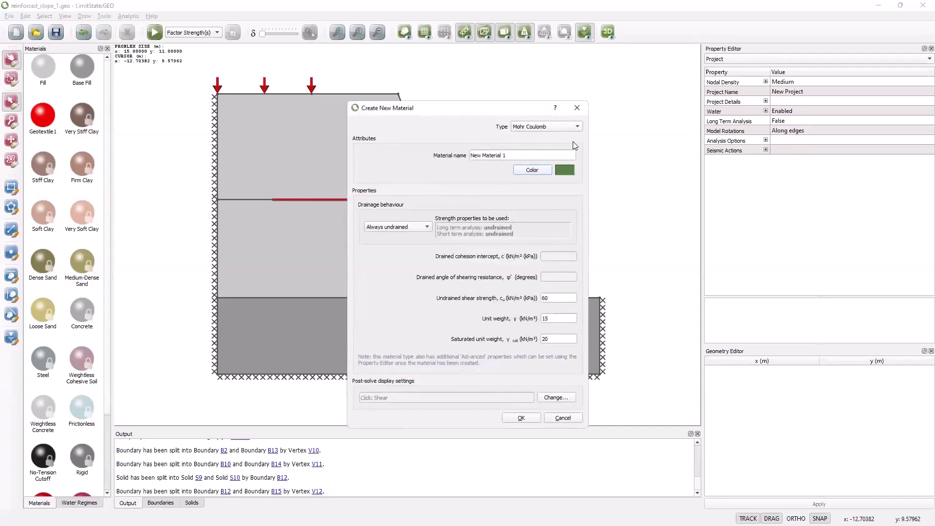
click(578, 128)
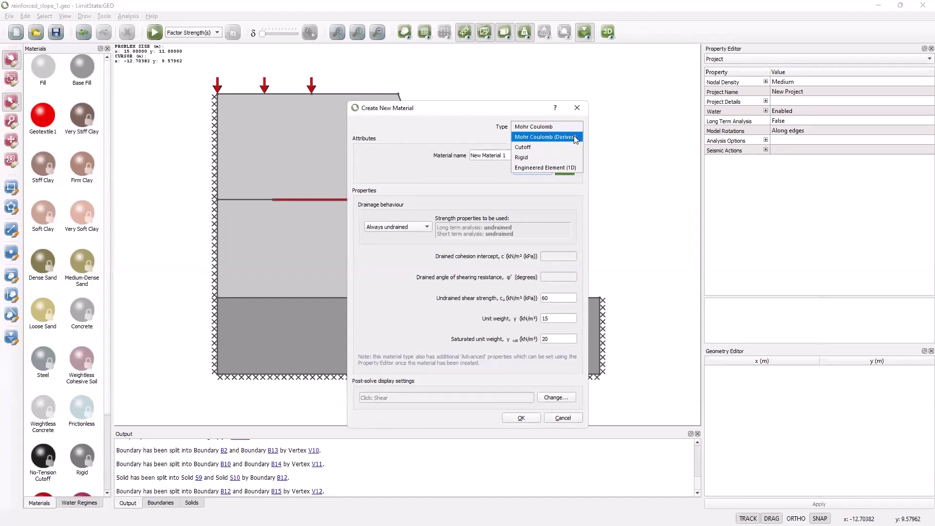
click(576, 139)
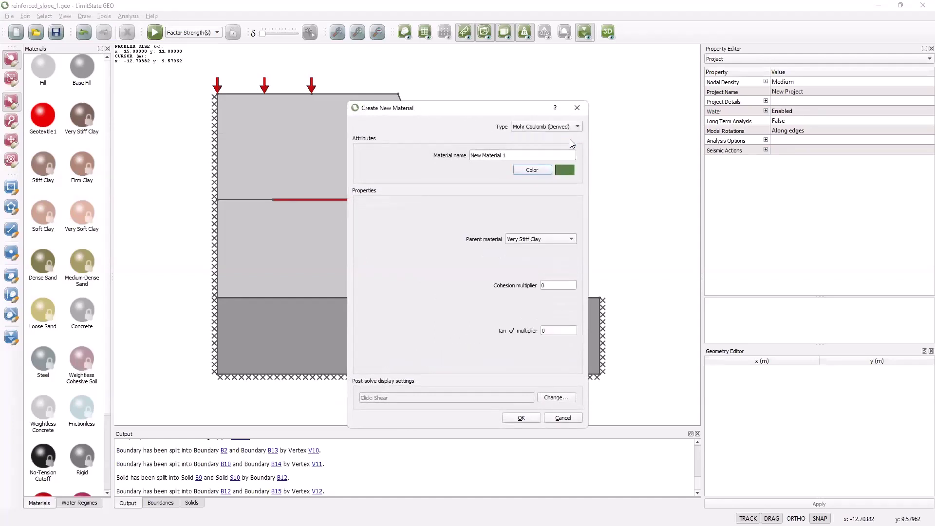
click(506, 157)
drag(482, 153, 470, 154)
text(nnterface)
Set Fill as the parent material of Interface, enter a cohesion multiplier of 0.8 and a tan φ' multiplier, and create it
click(568, 244)
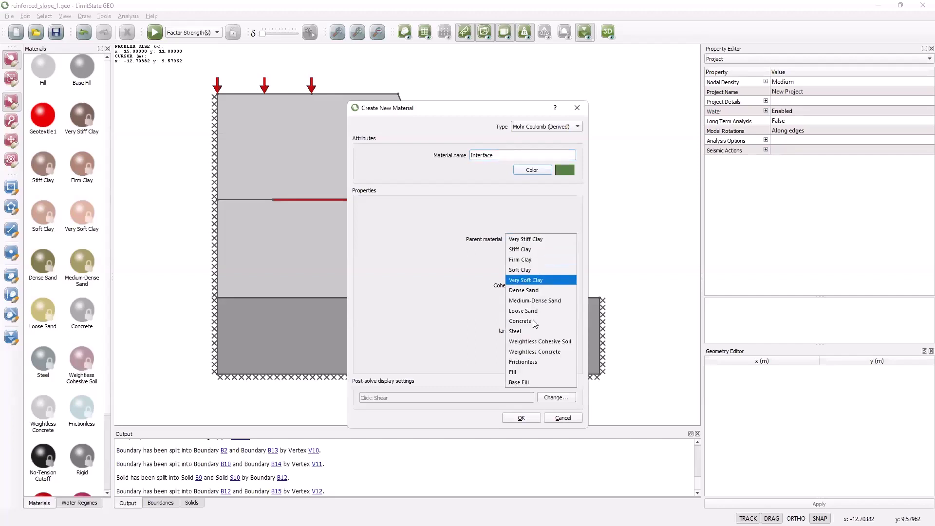
click(522, 374)
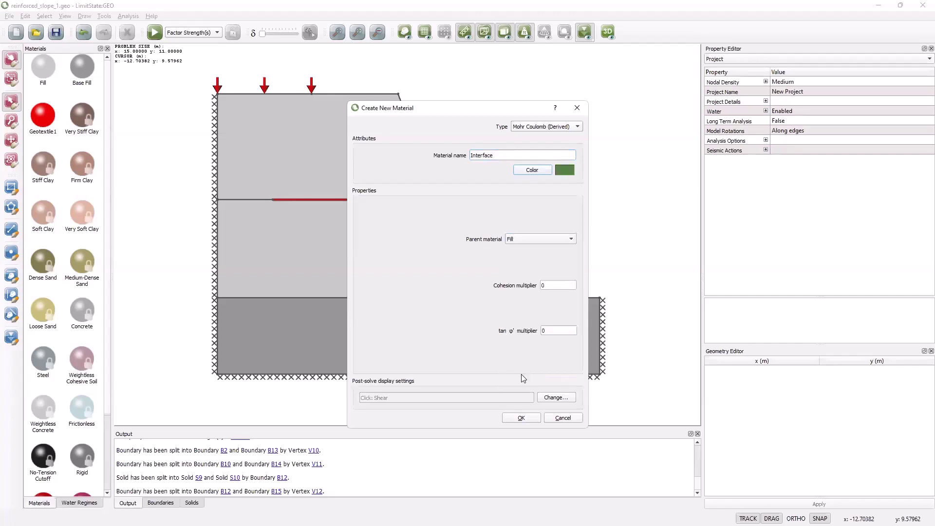
double_click(553, 284)
text(0.8)
click(552, 333)
click(522, 419)
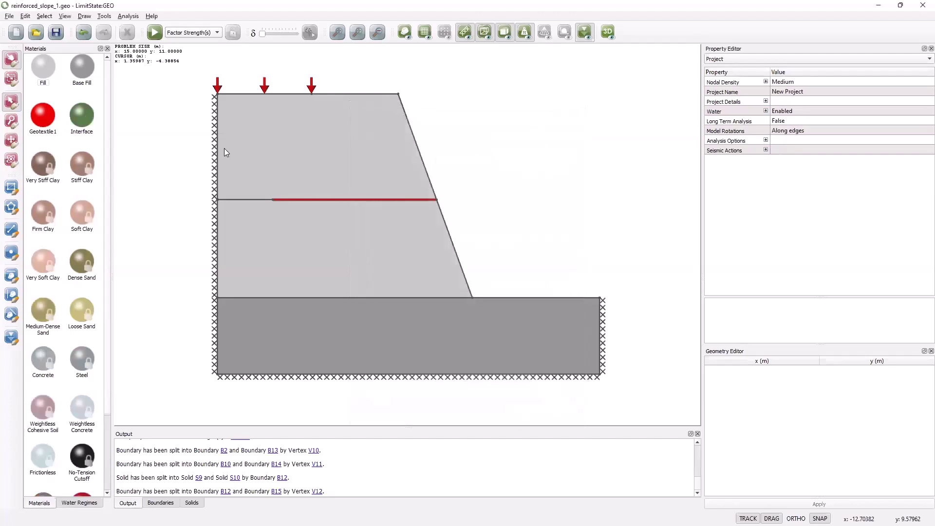
Add the Interface material to the geotextile line, combining it with the existing Geotextile1
drag(83, 117, 309, 201)
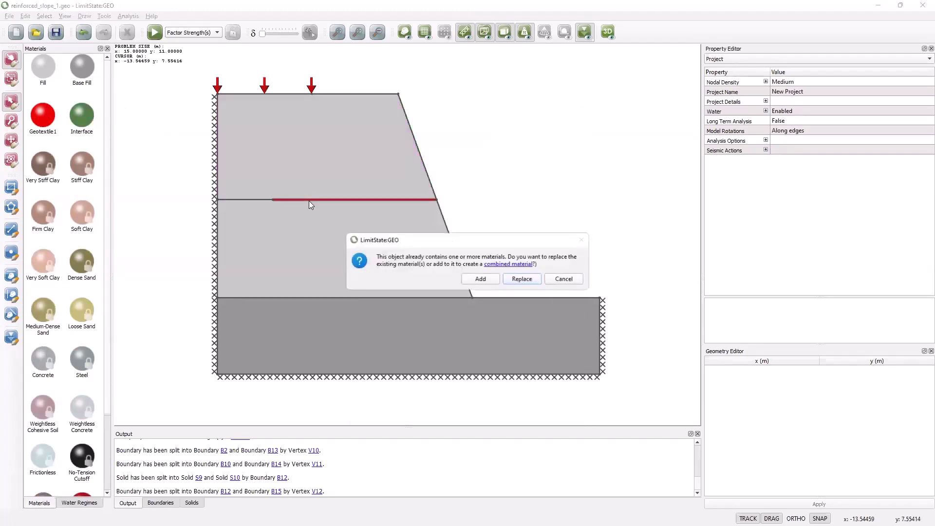
click(480, 279)
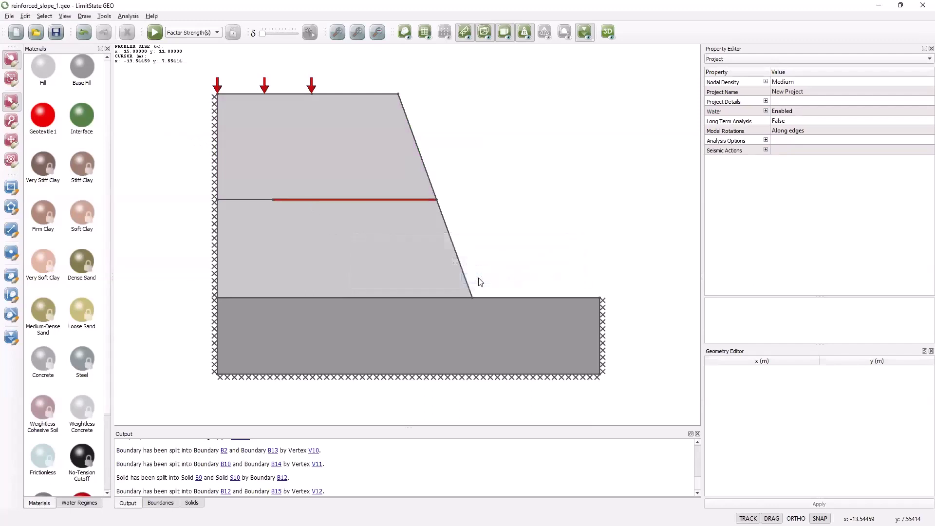
Examine the materials assigned to the top, engineered element and bottom of the geotextile boundary up close
scroll(335, 200, up, 3)
scroll(335, 199, up, 2)
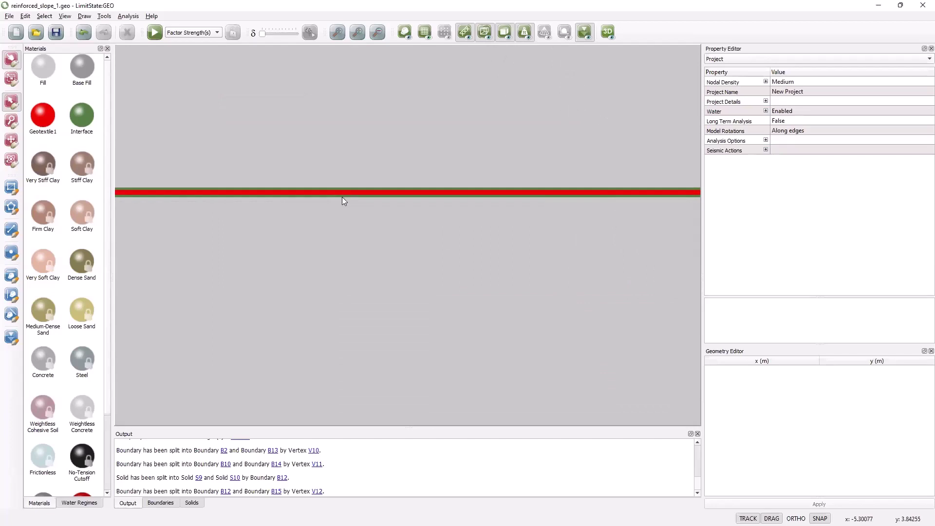
click(342, 193)
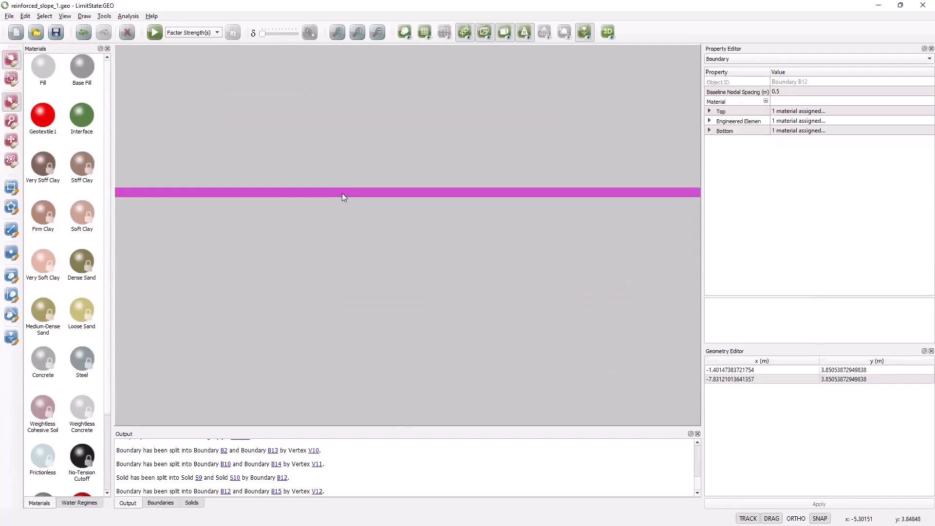
click(710, 112)
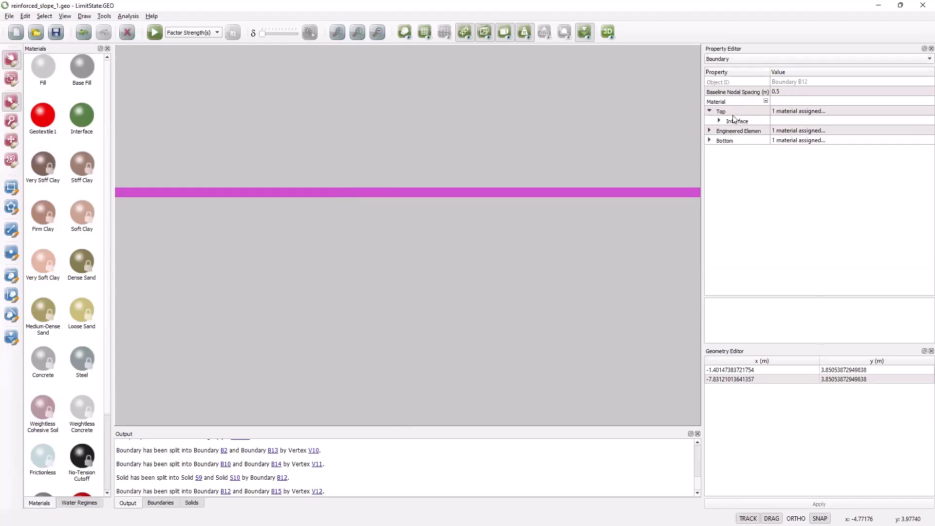
click(710, 130)
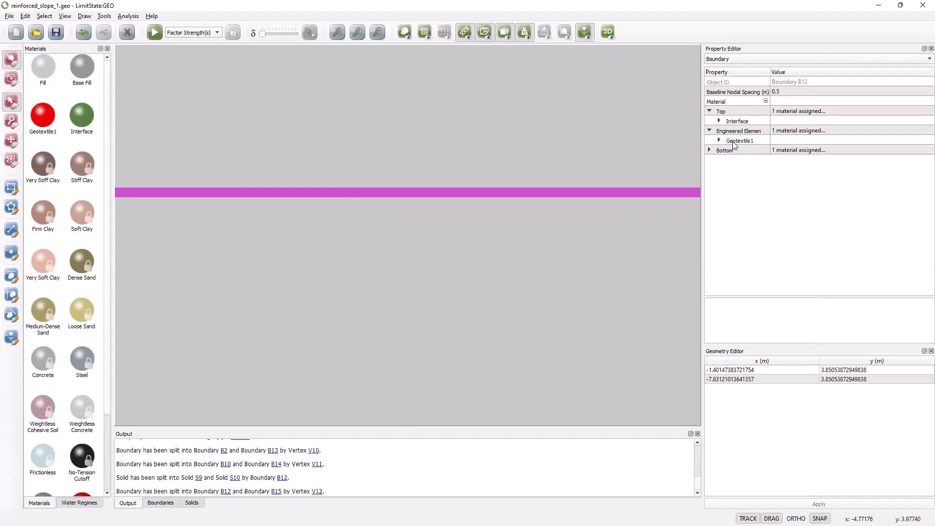
click(709, 150)
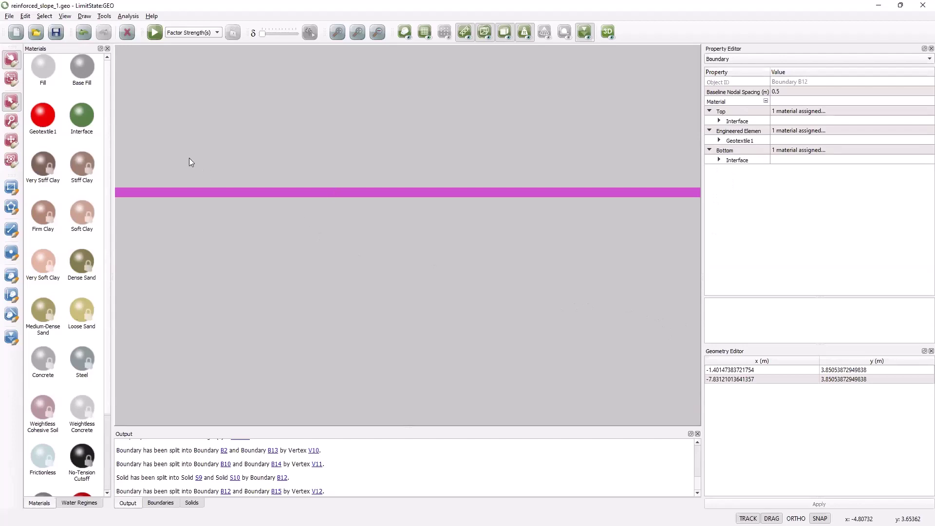
click(199, 114)
click(337, 32)
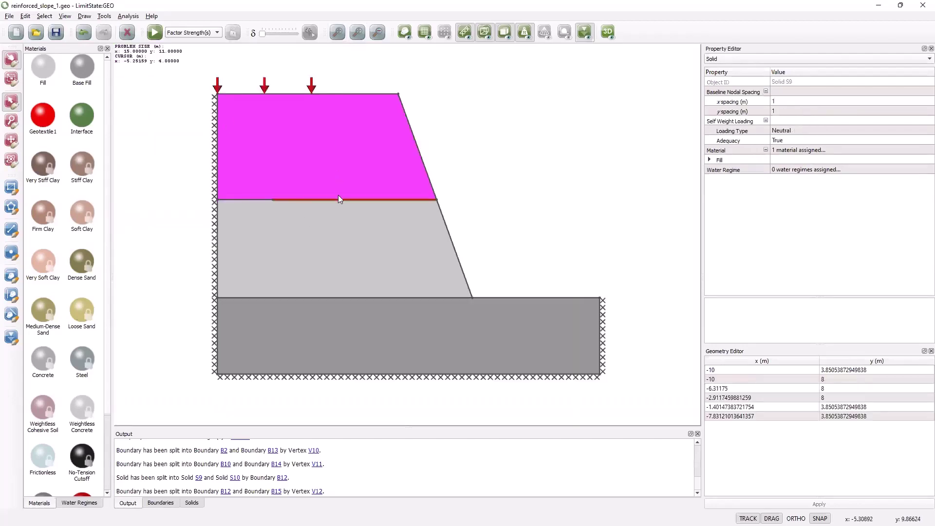
click(470, 228)
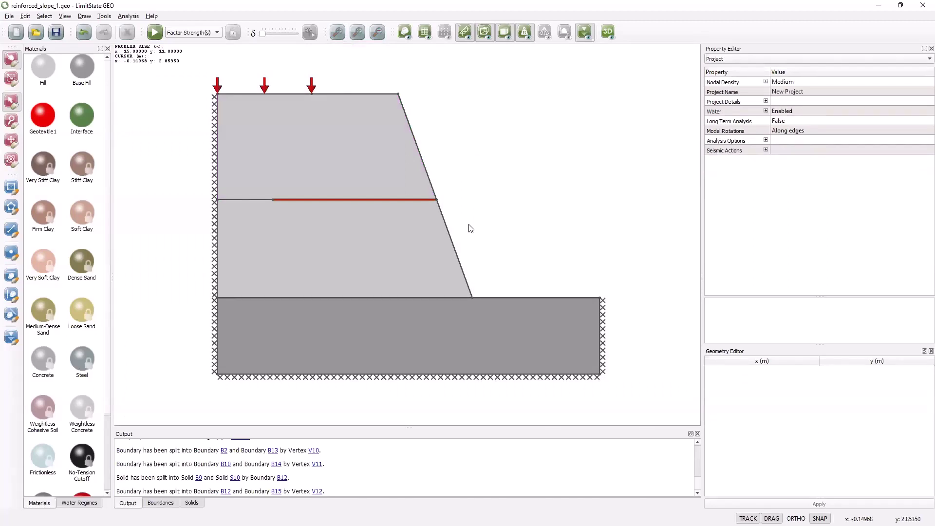
Solve the slope with the single geotextile layer and inspect the axial and shear forces along the reinforcement
click(154, 32)
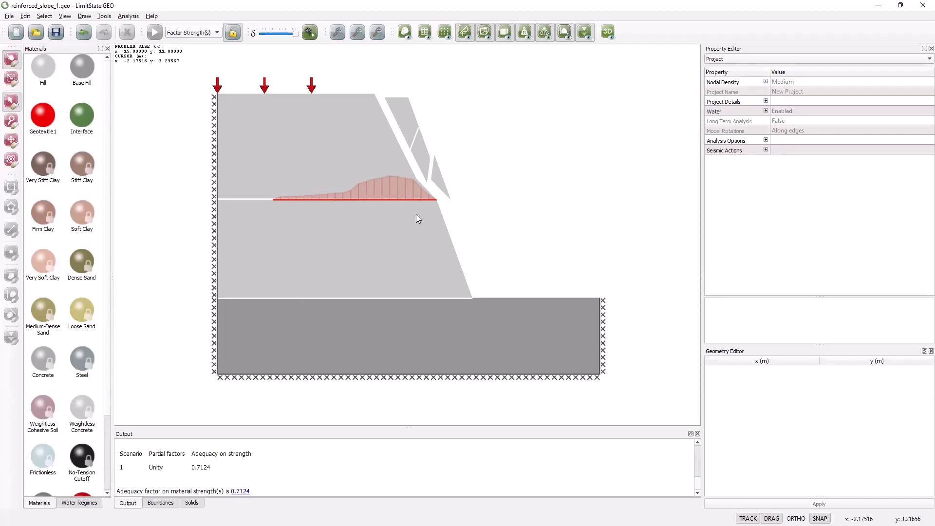
mouse_move(404, 191)
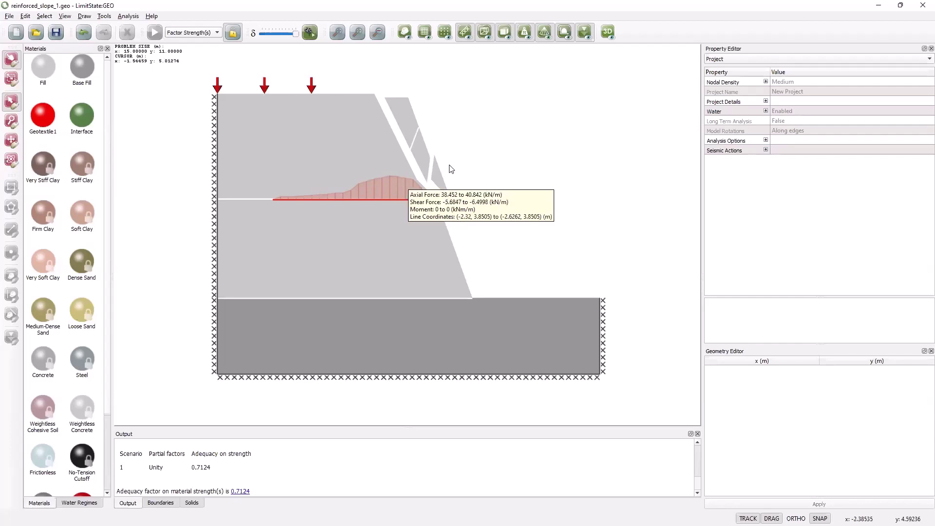
Unlock the solved model and open reinforced_slope_2.geo without saving the current file
click(233, 33)
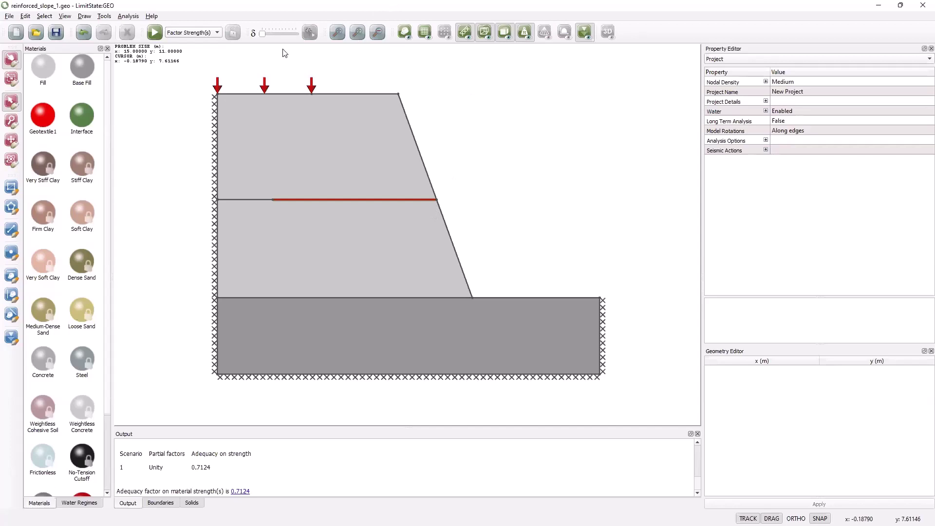
click(36, 35)
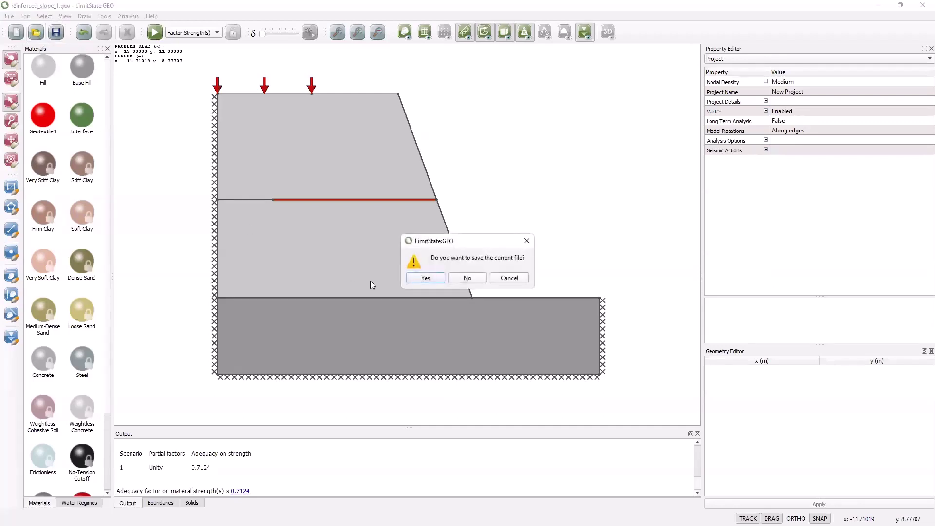
click(467, 278)
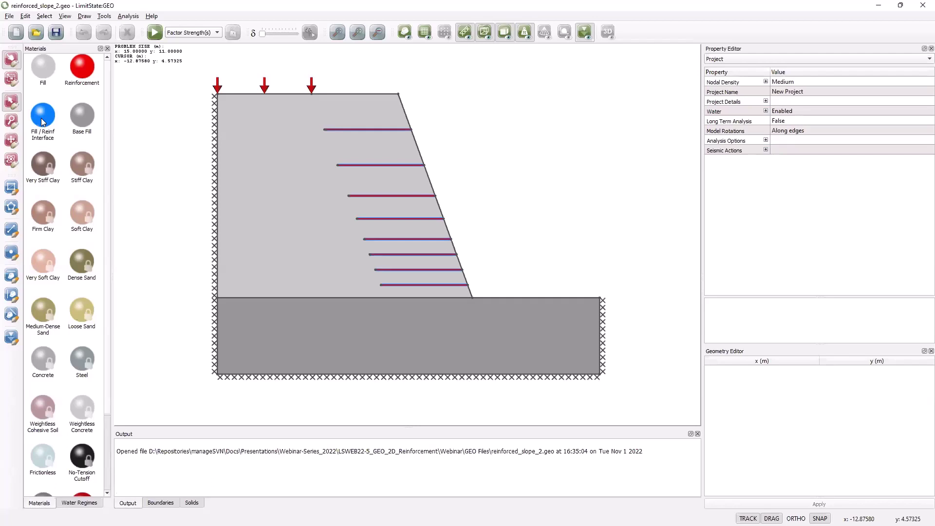
Solve the slope with multiple reinforcement layers and review the design and collapse values behind the adequacy factor
click(153, 32)
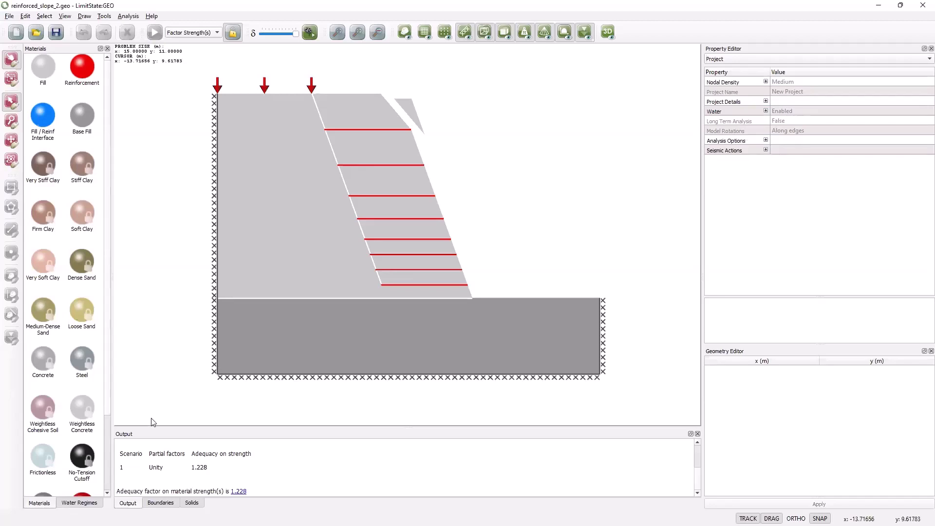
click(236, 492)
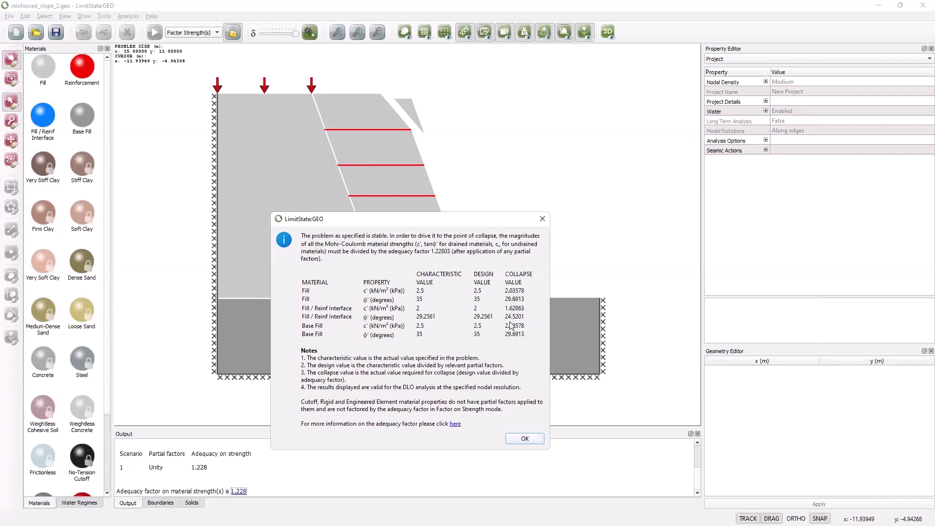
click(516, 440)
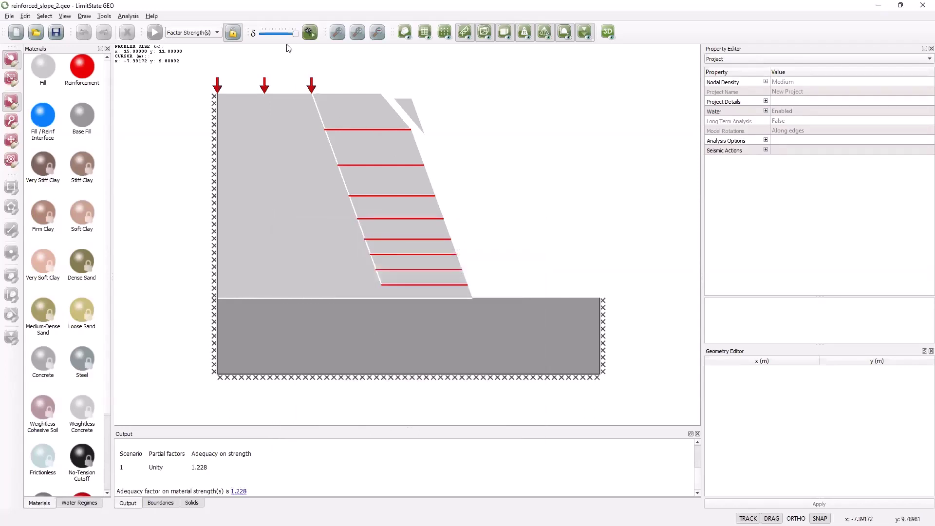
Return the failure mechanism to its undeformed display and show the pressure distributions around the base fill block
click(262, 33)
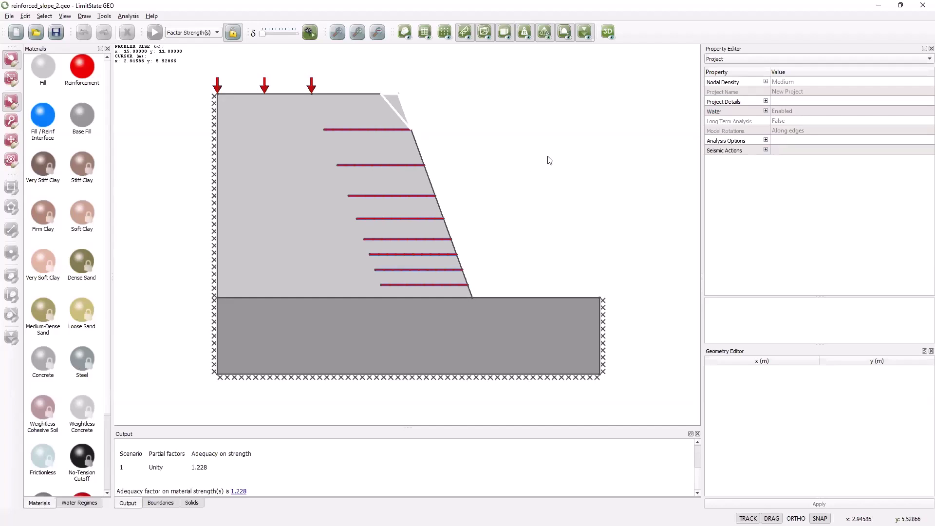
click(374, 335)
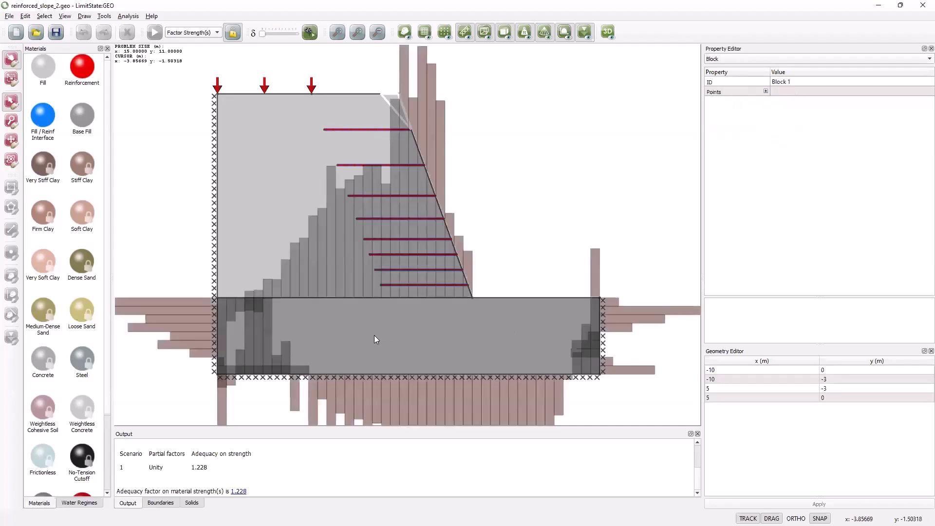
Unlock the model, set the Base Fill material's drainage behaviour to Always undrained, and solve the slope again
click(232, 33)
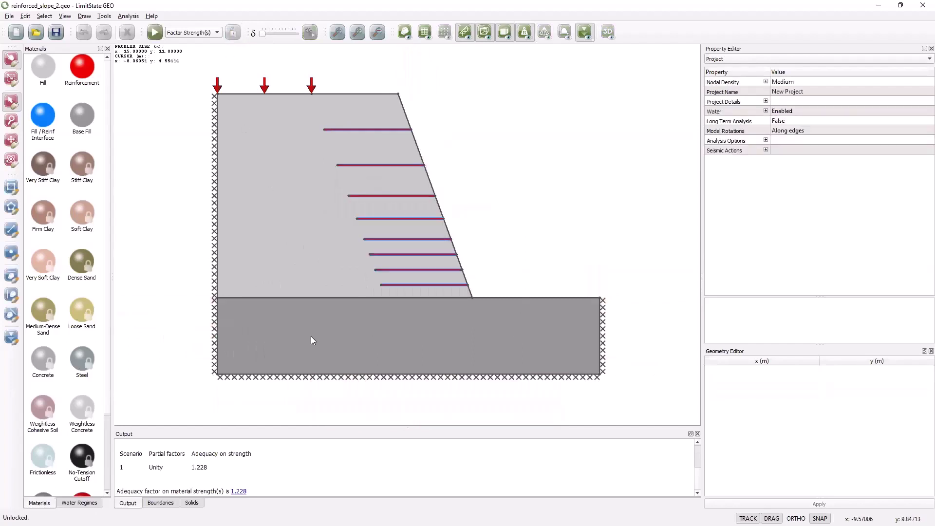
click(435, 335)
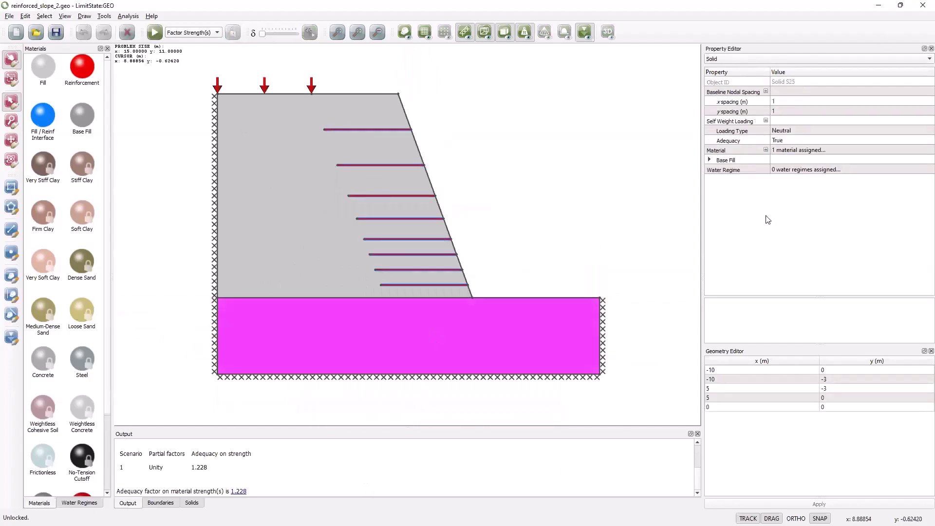
click(710, 159)
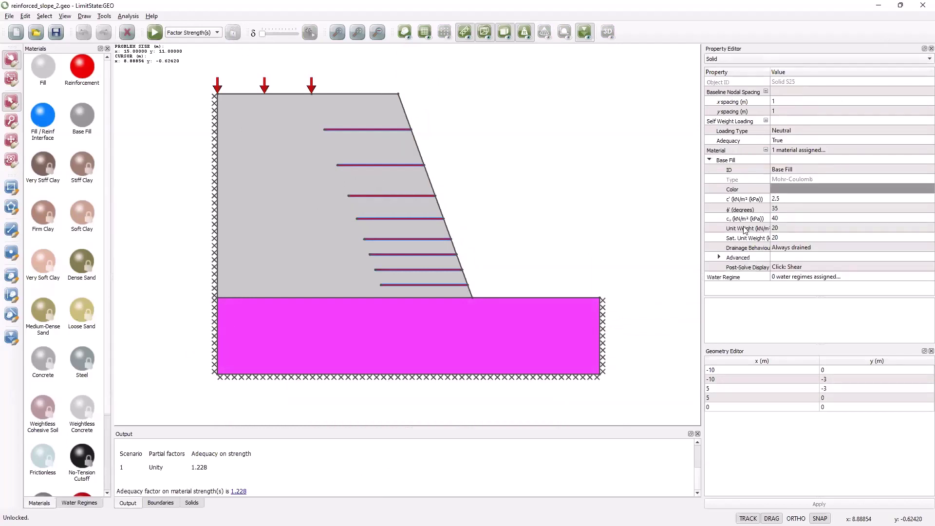
click(779, 218)
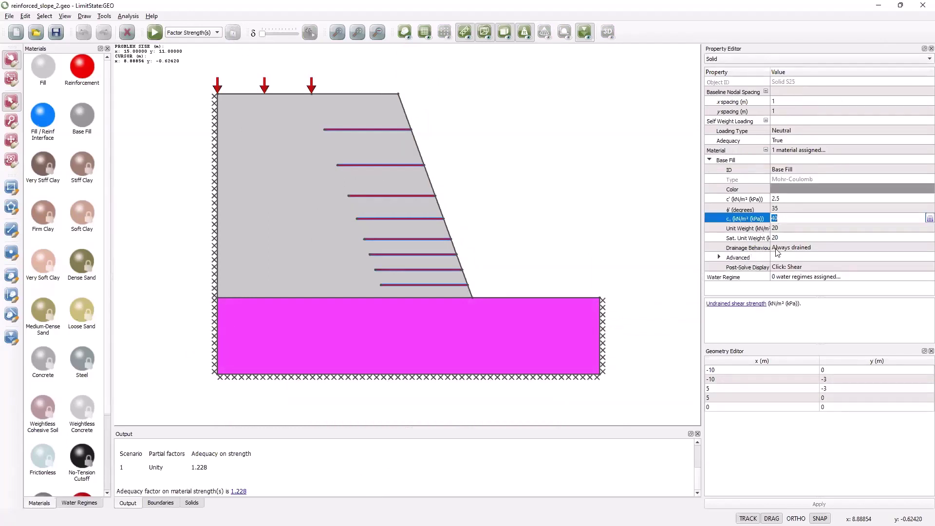
click(790, 248)
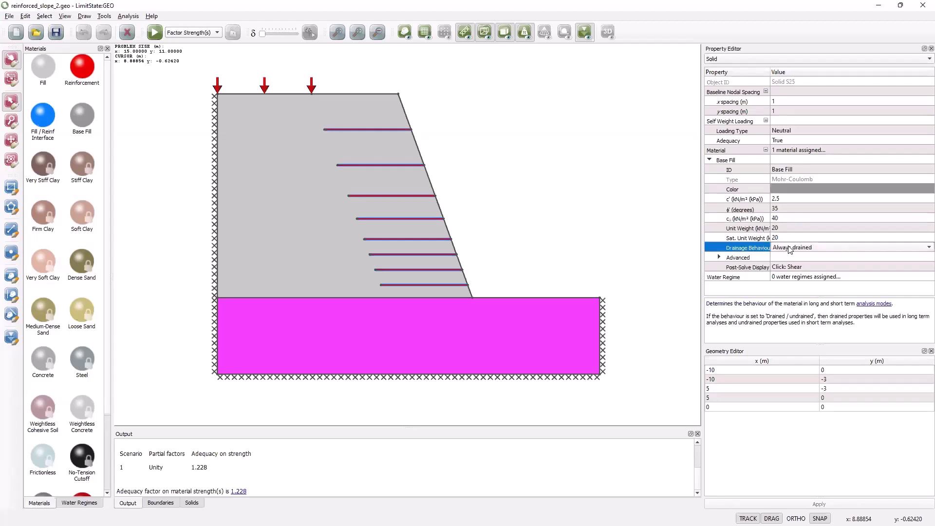
click(790, 248)
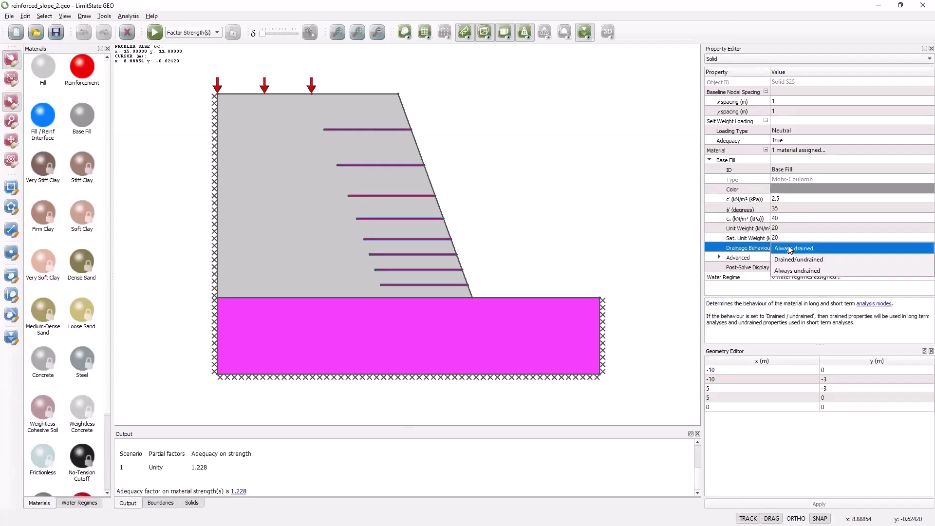
click(793, 271)
click(792, 256)
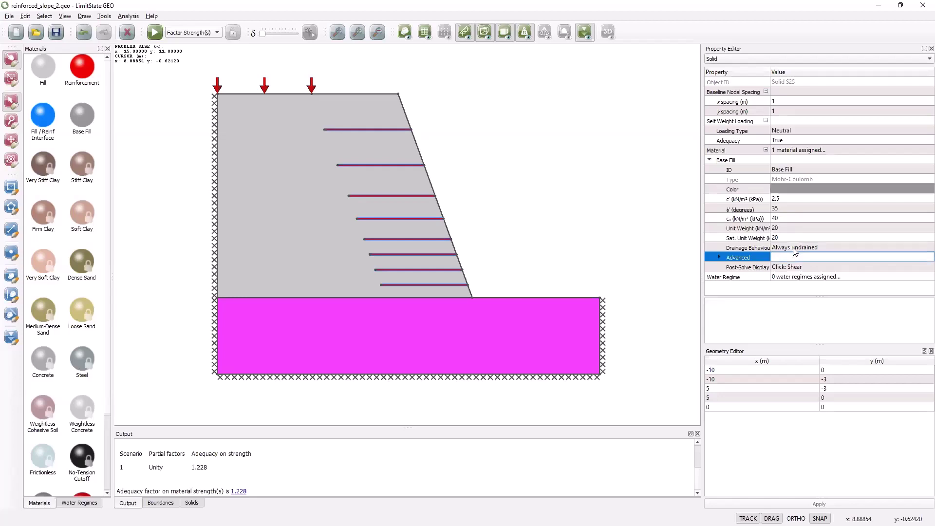
click(154, 33)
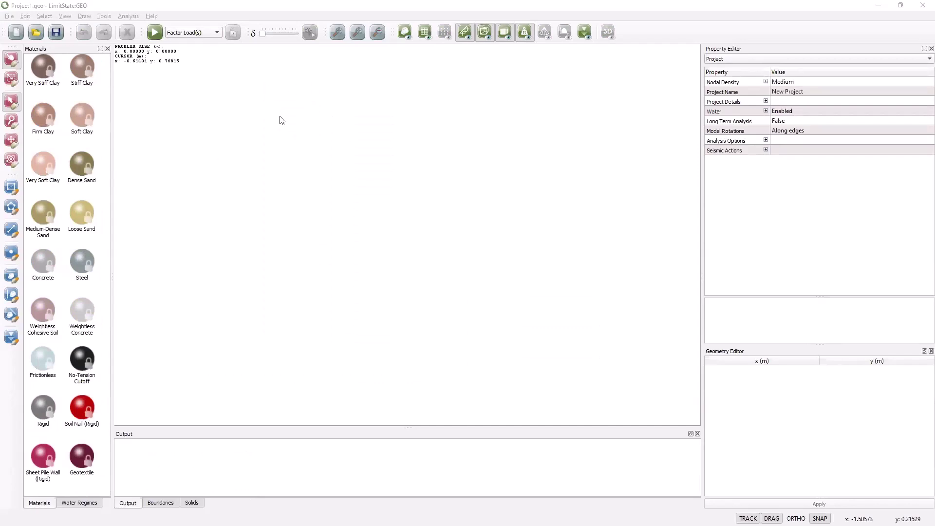
Open the recent file reinforced_slope_2_optimised.geo and solve the slope with its optimised reinforcement layout
click(9, 16)
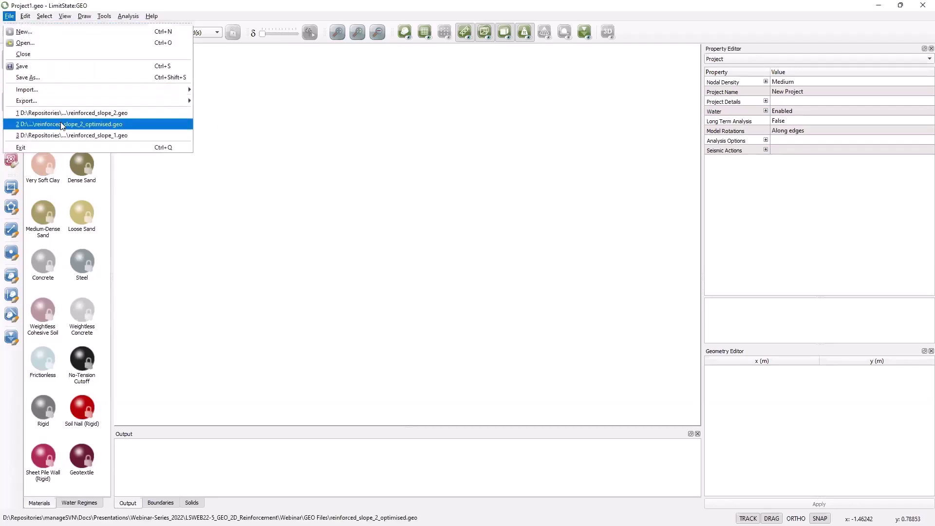
click(62, 126)
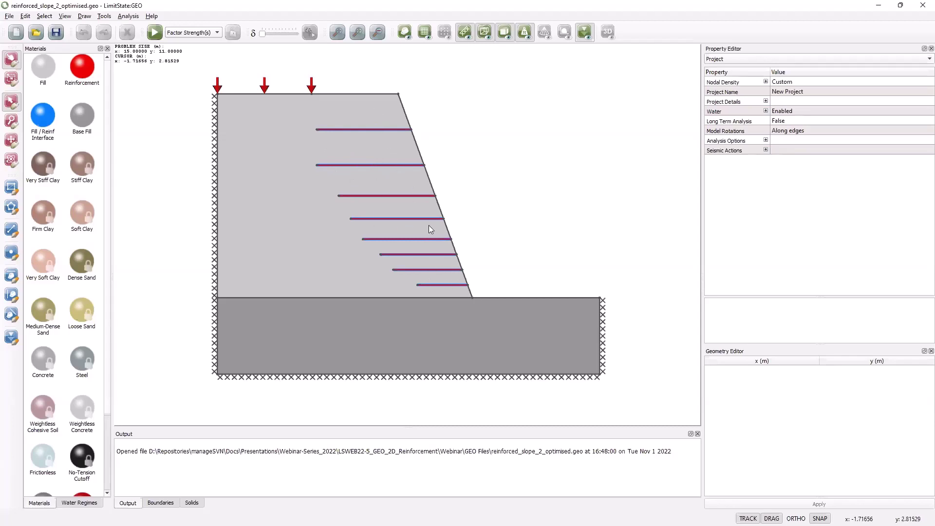
click(155, 33)
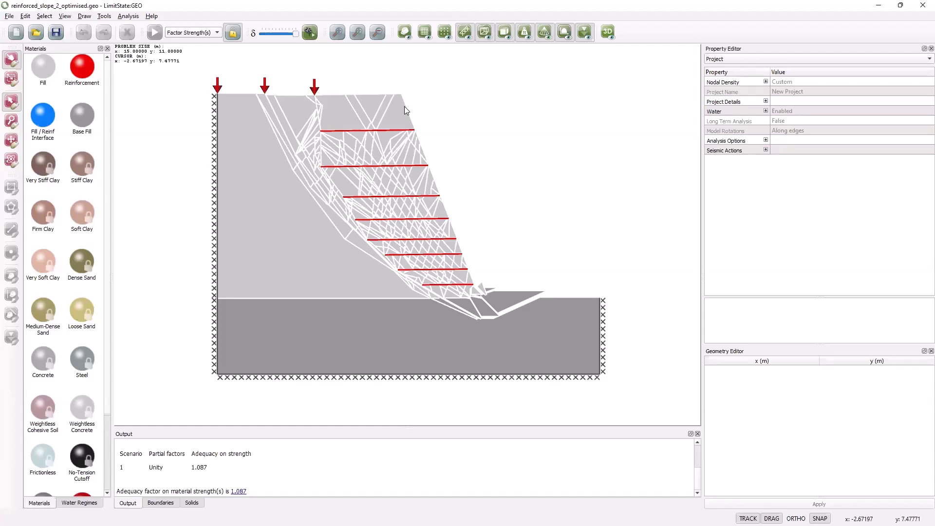
click(879, 10)
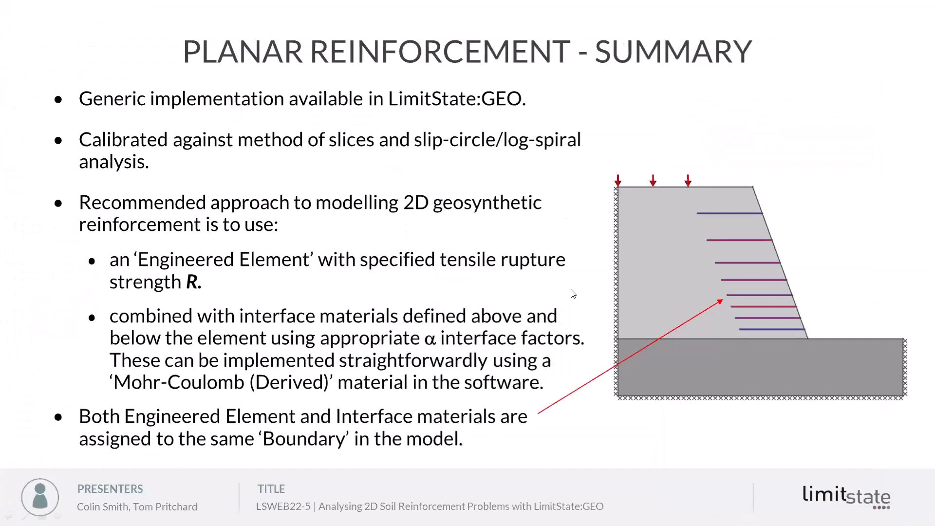